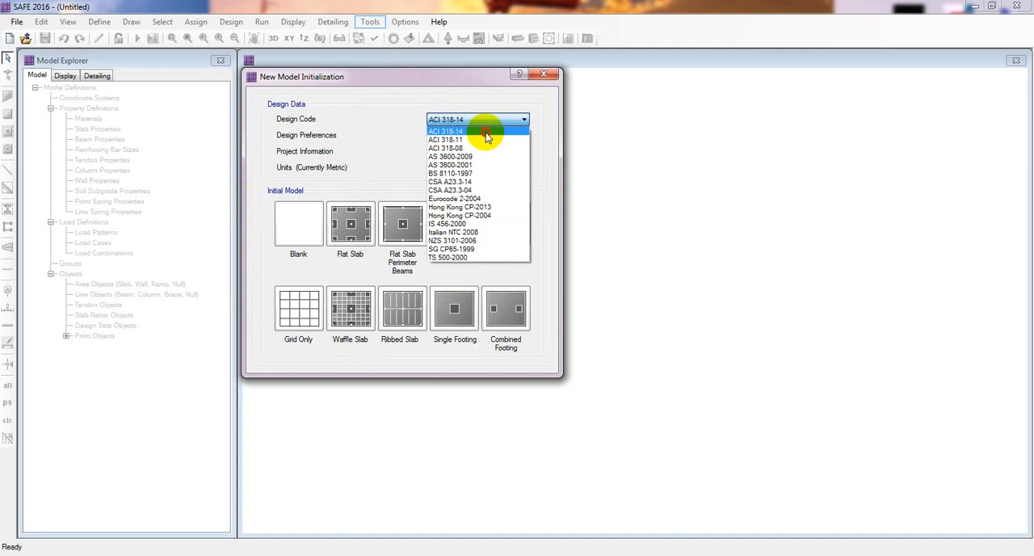
# Choose ACI 318-14 as the design code and apply the metric default units to the new model
pyautogui.click(485, 132)
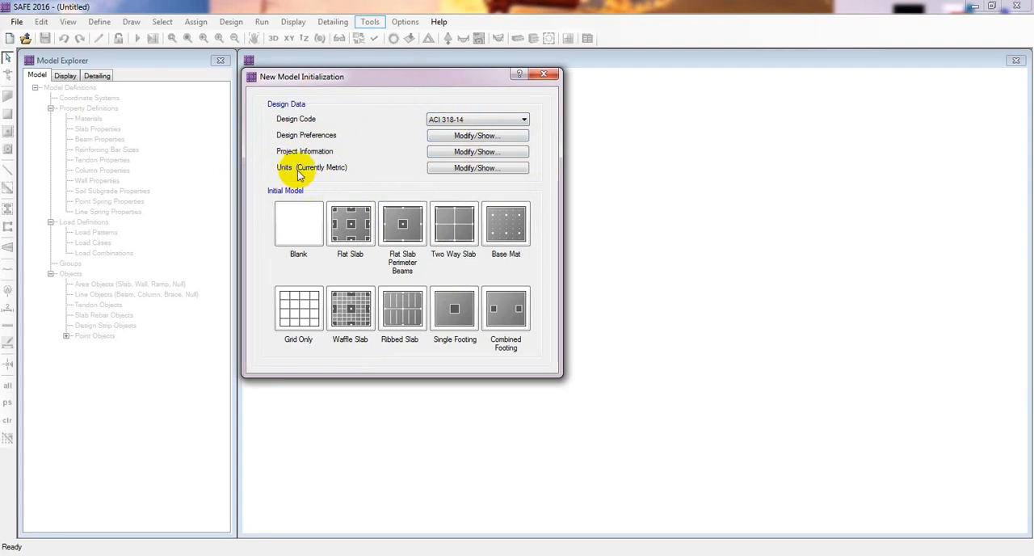
pyautogui.click(469, 167)
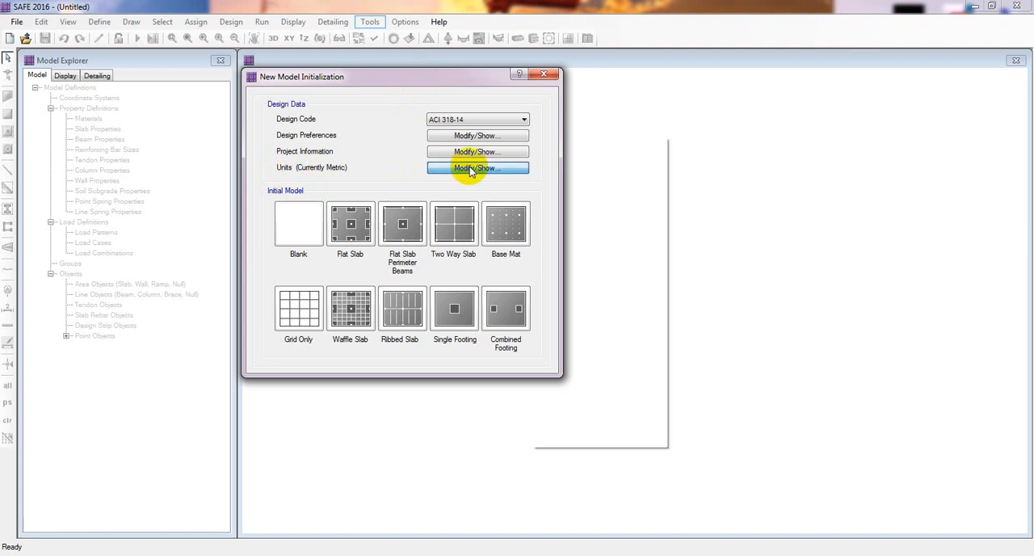
pyautogui.click(463, 167)
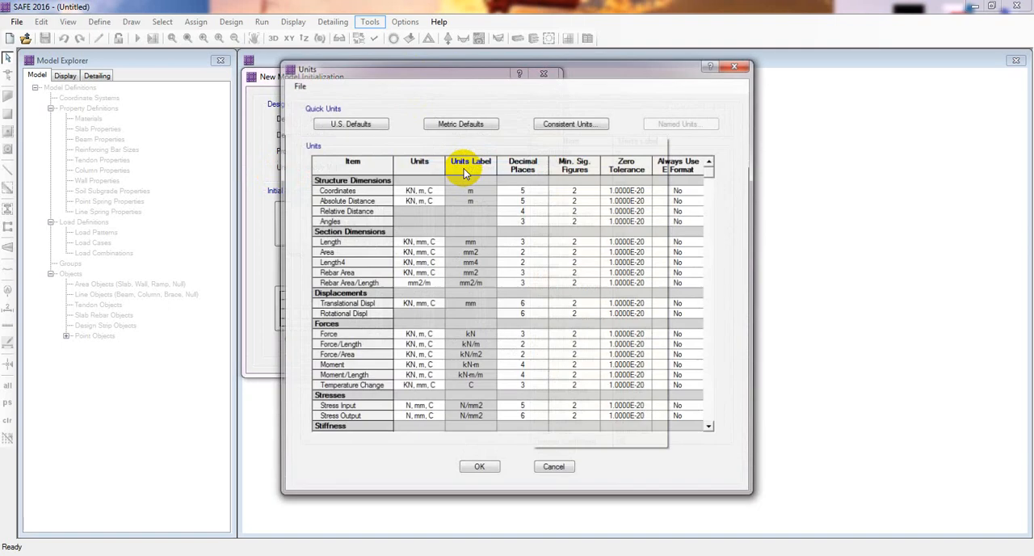
pyautogui.moveTo(477, 66); pyautogui.dragTo(620, 53)
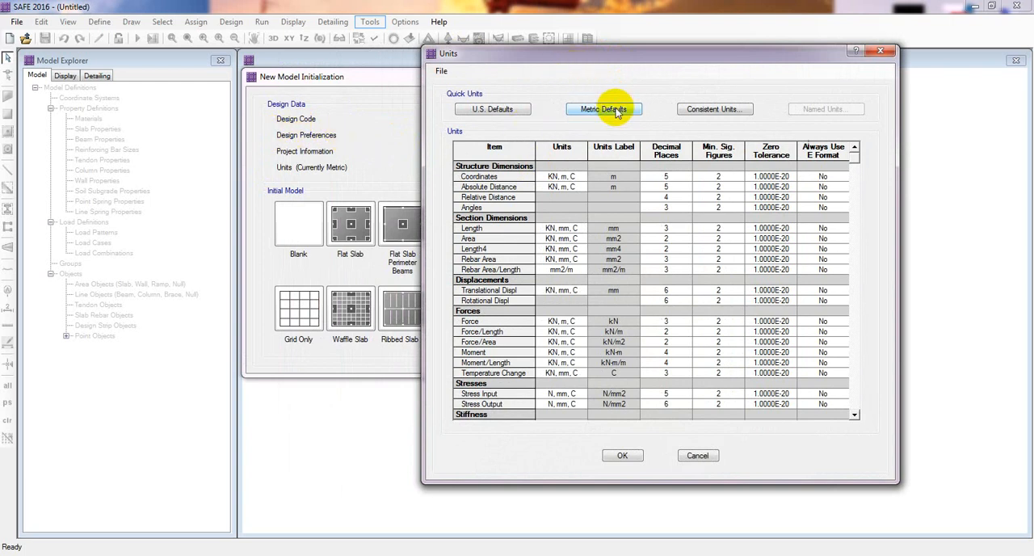
pyautogui.click(499, 109)
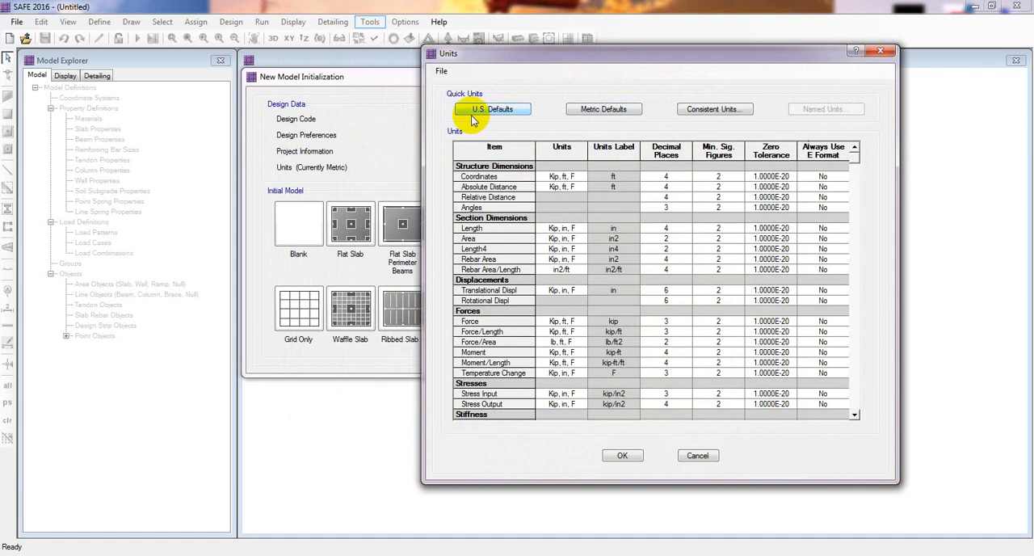
pyautogui.click(598, 109)
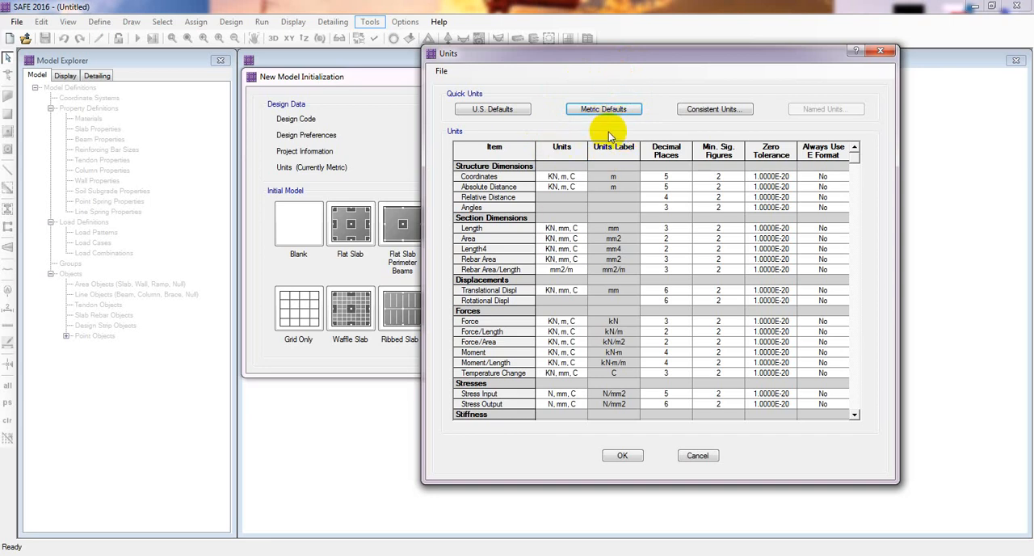
pyautogui.click(620, 455)
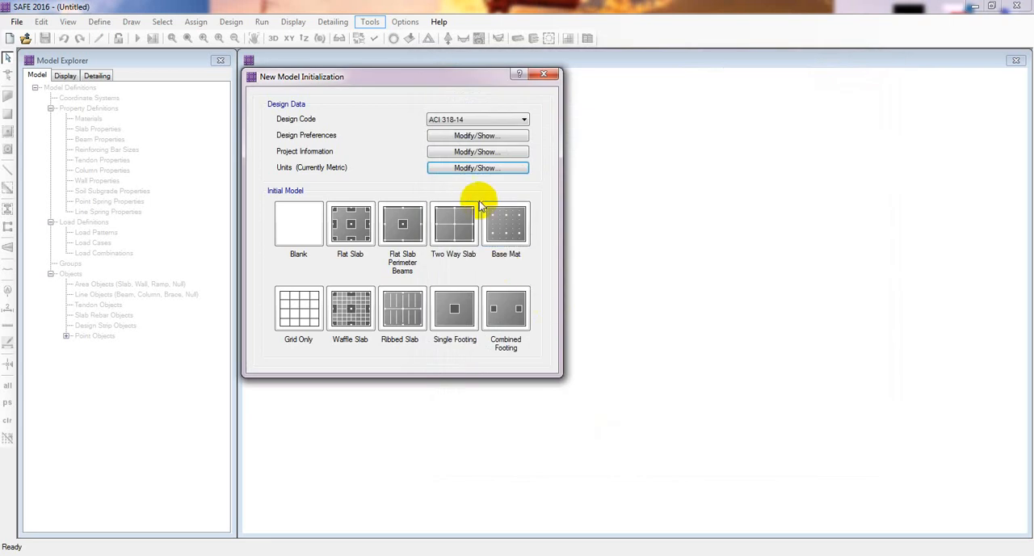
# In the design preferences, set the slabs' top and bottom clear cover to 75 mm
pyautogui.click(469, 137)
pyautogui.click(420, 121)
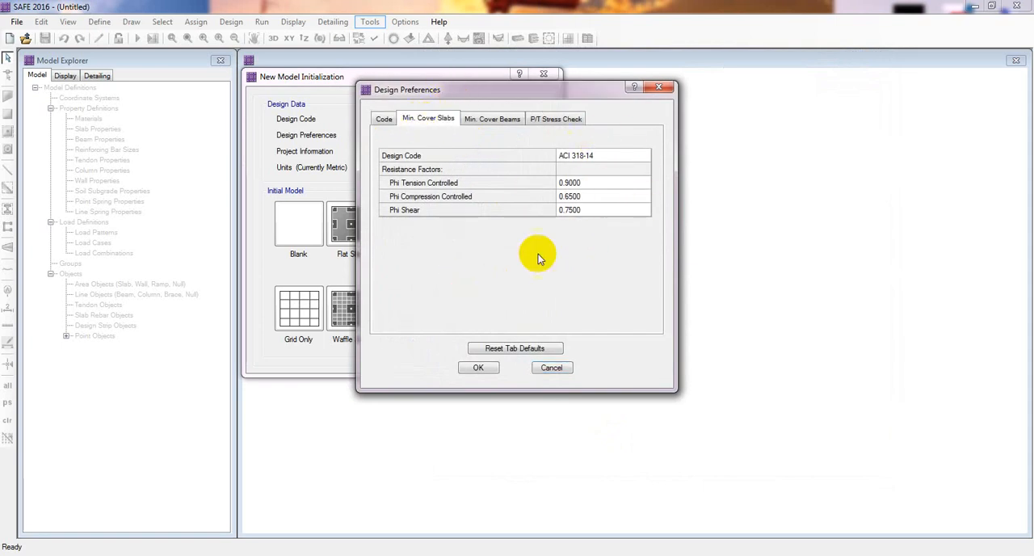
pyautogui.click(439, 121)
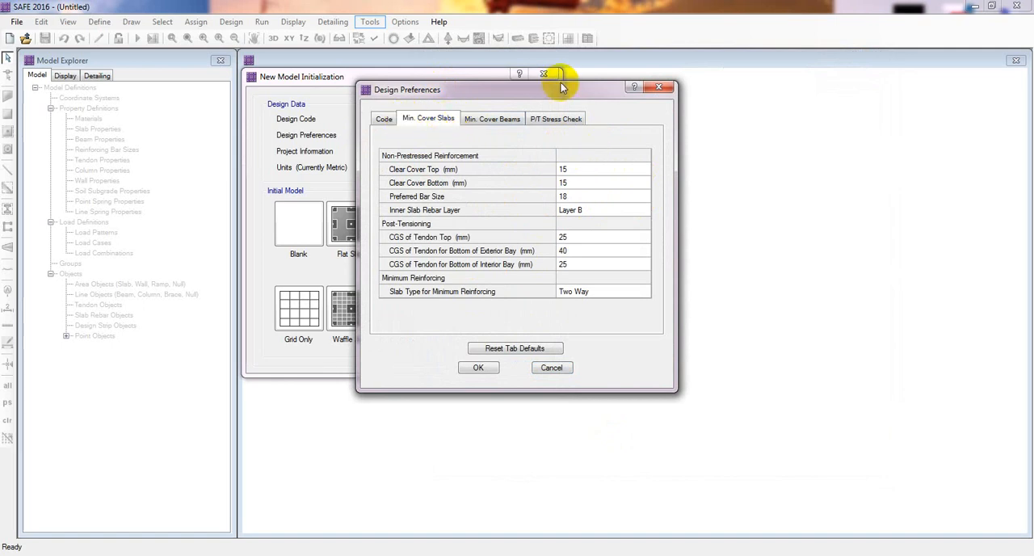
pyautogui.moveTo(561, 84); pyautogui.dragTo(565, 83)
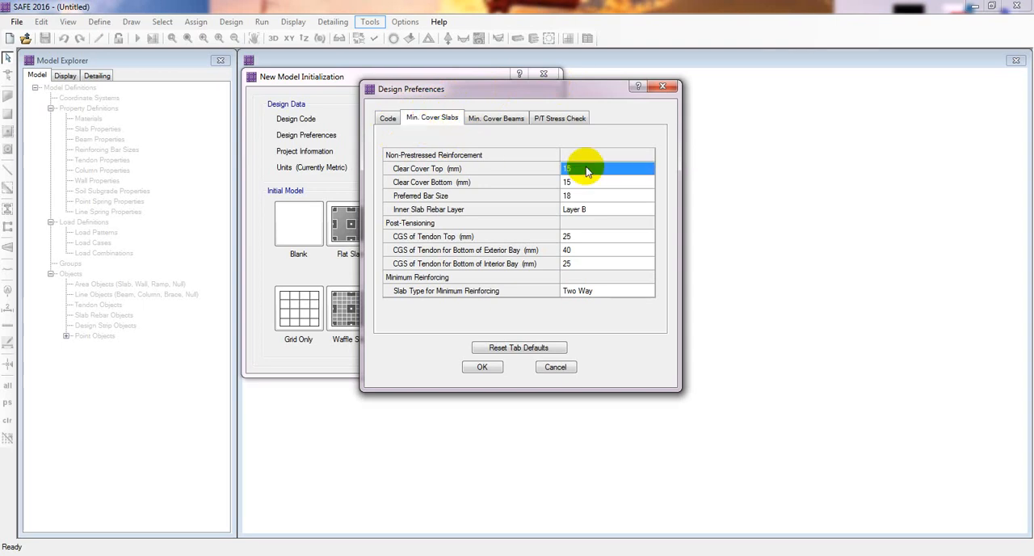
pyautogui.write('75')
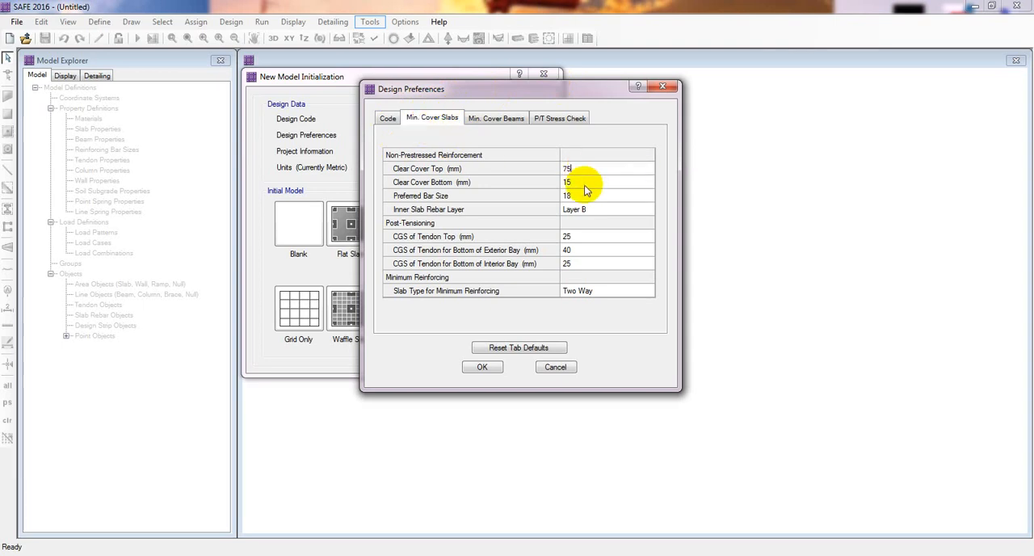
pyautogui.click(585, 183)
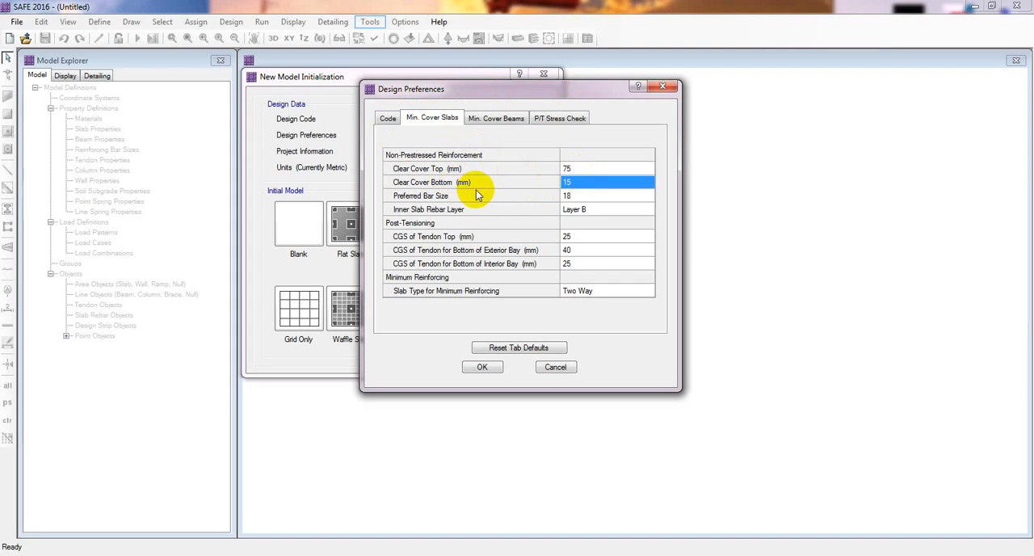
pyautogui.write('5')
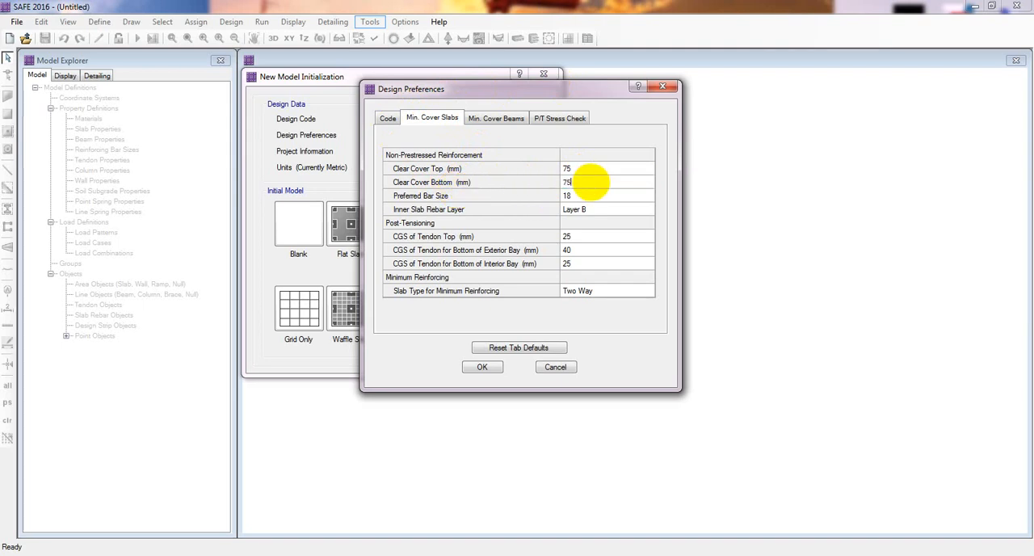
# Set the preferred slab bar size to 16, keep inner slab rebar Layer B, and accept the design preferences
pyautogui.click(590, 196)
pyautogui.click(596, 199)
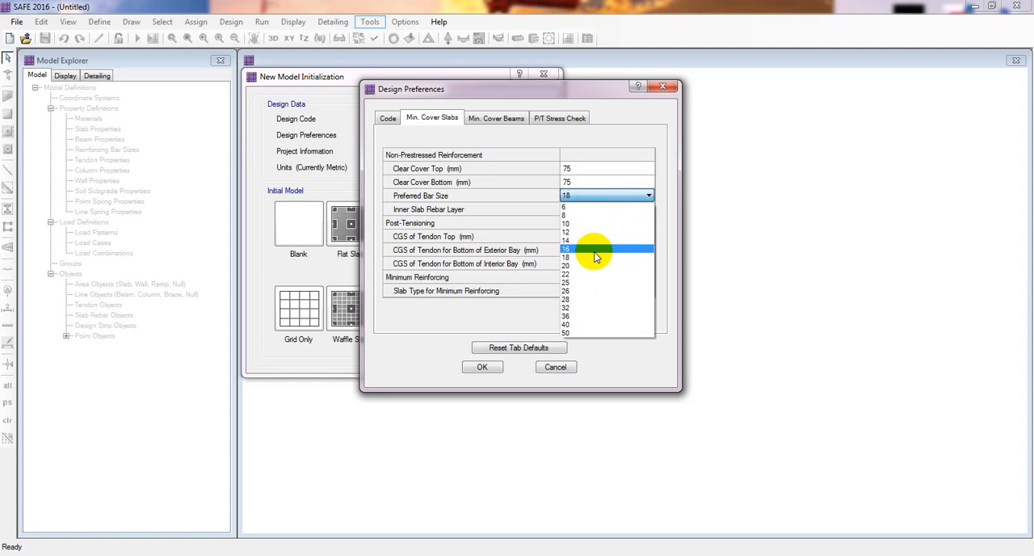
pyautogui.click(594, 252)
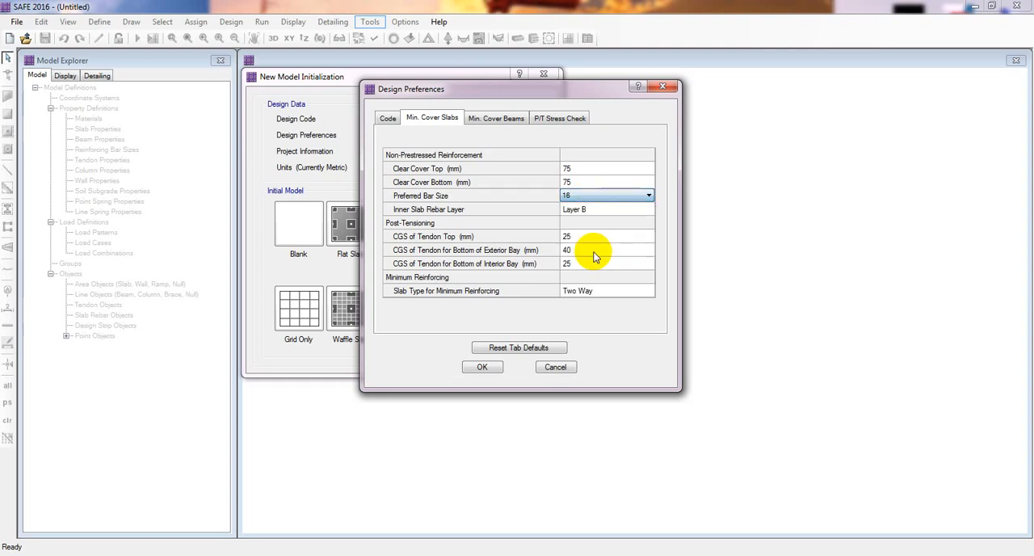
pyautogui.moveTo(553, 96); pyautogui.dragTo(559, 94)
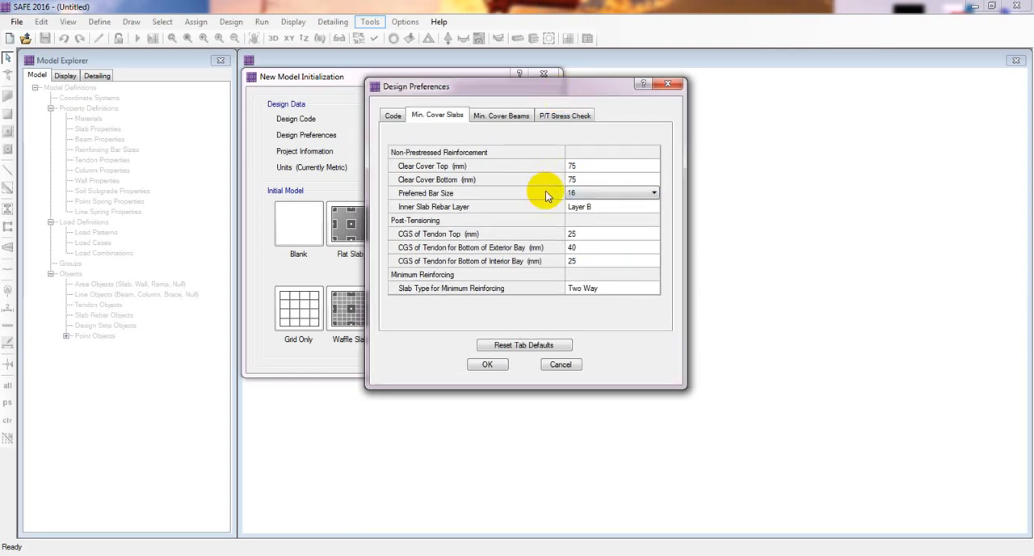
pyautogui.click(645, 208)
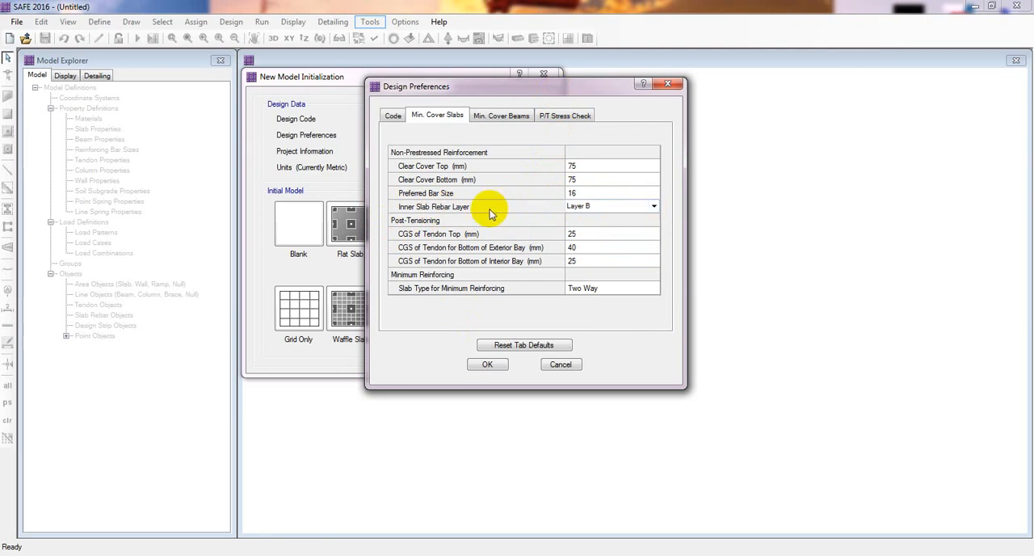
pyautogui.click(488, 363)
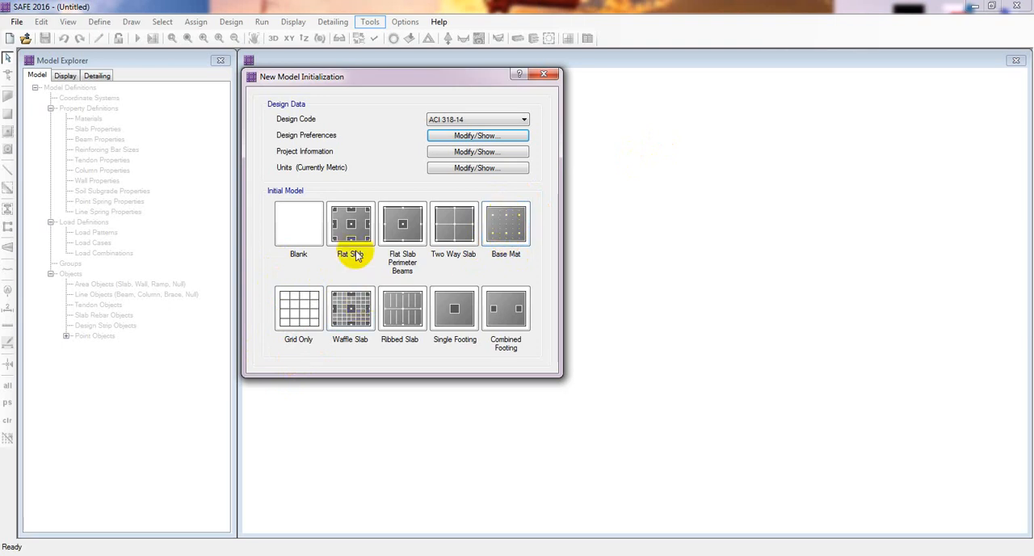
# Start a Grid Only model with 5 grid lines in the X direction and 4 in the Y direction
pyautogui.click(306, 312)
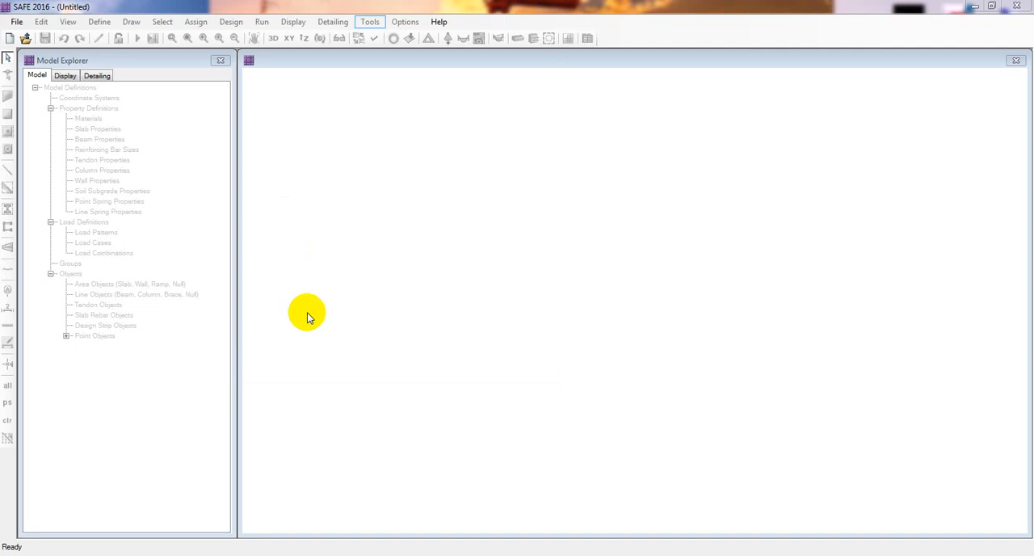
pyautogui.moveTo(485, 139); pyautogui.dragTo(457, 142)
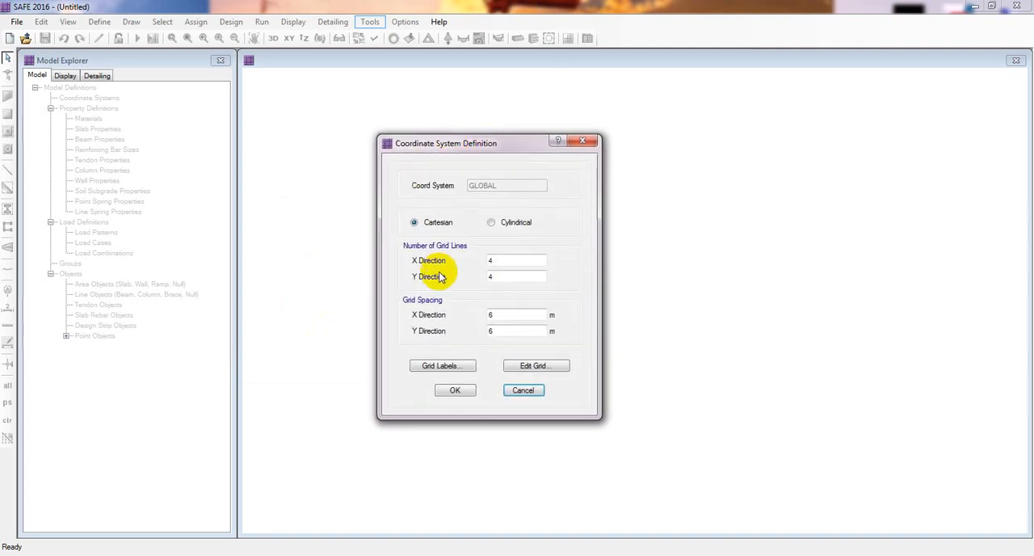
pyautogui.doubleClick(503, 260)
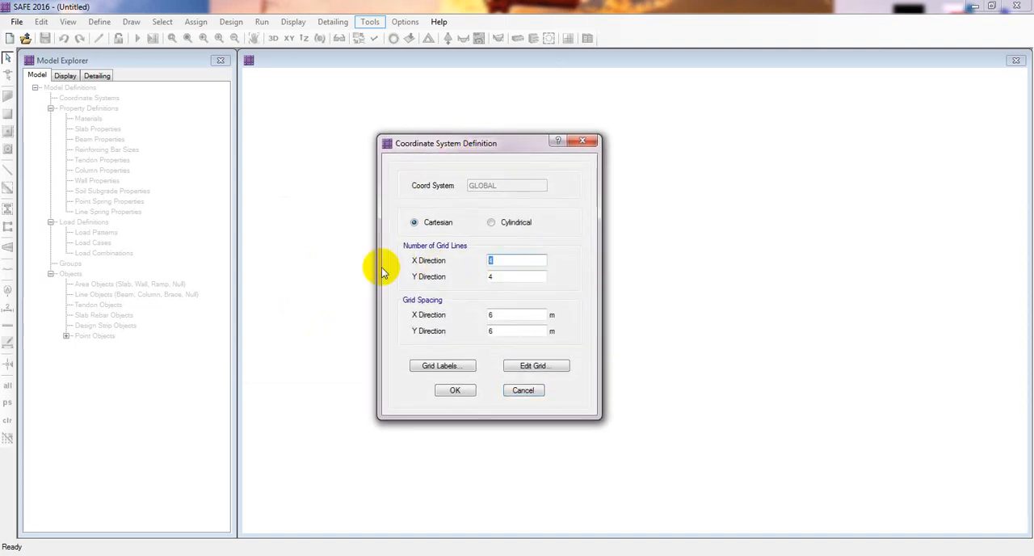
pyautogui.click(506, 260)
pyautogui.moveTo(507, 260); pyautogui.dragTo(450, 257)
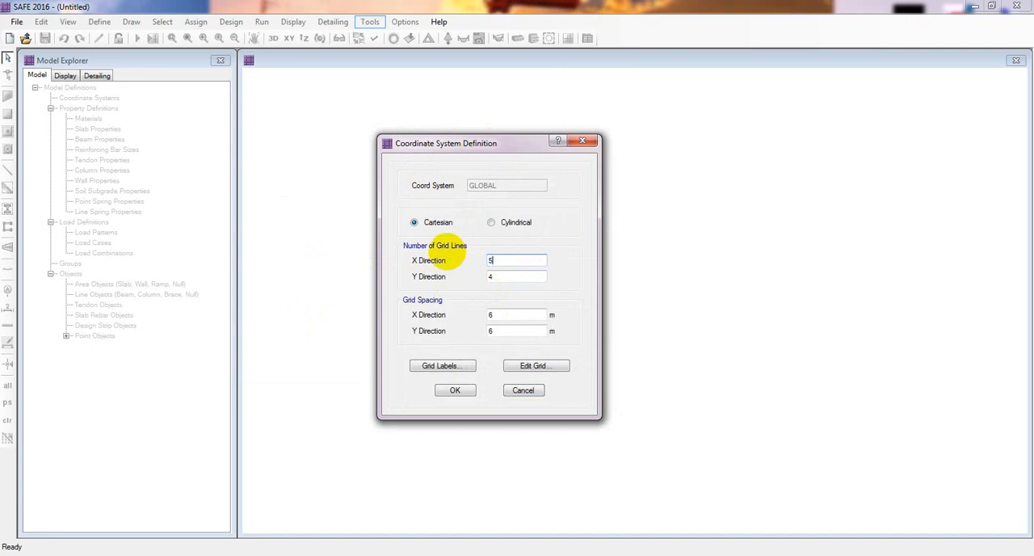
pyautogui.write('5')
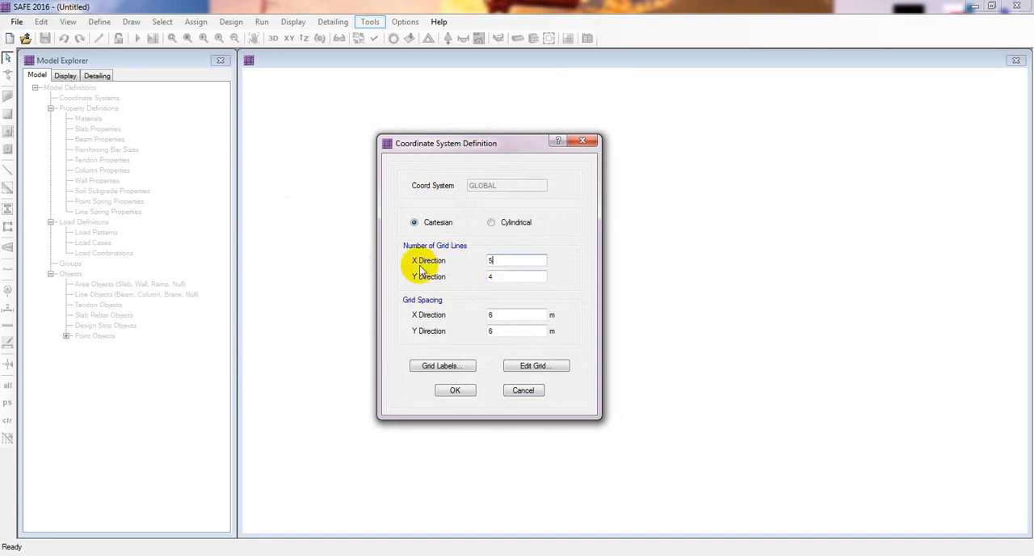
pyautogui.doubleClick(515, 260)
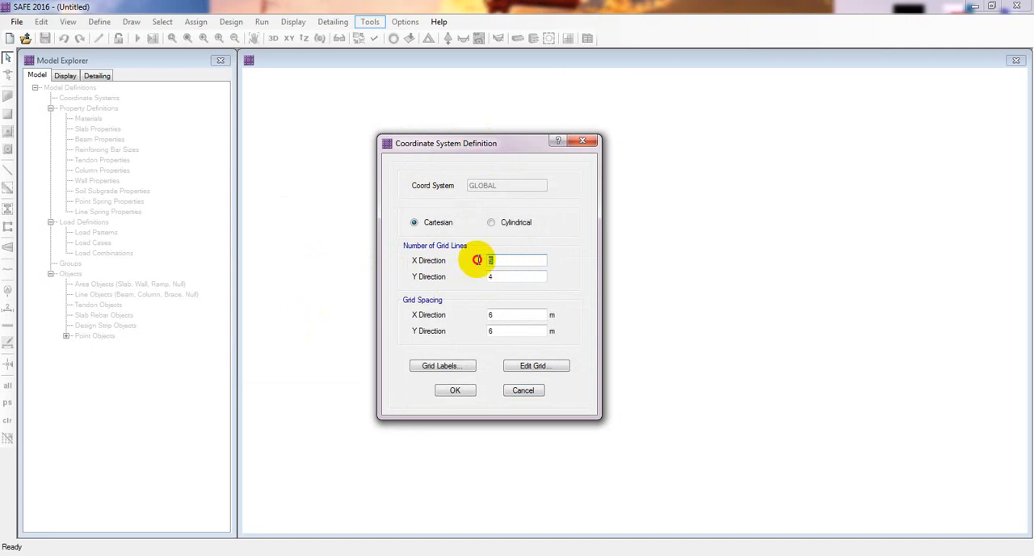
pyautogui.doubleClick(503, 278)
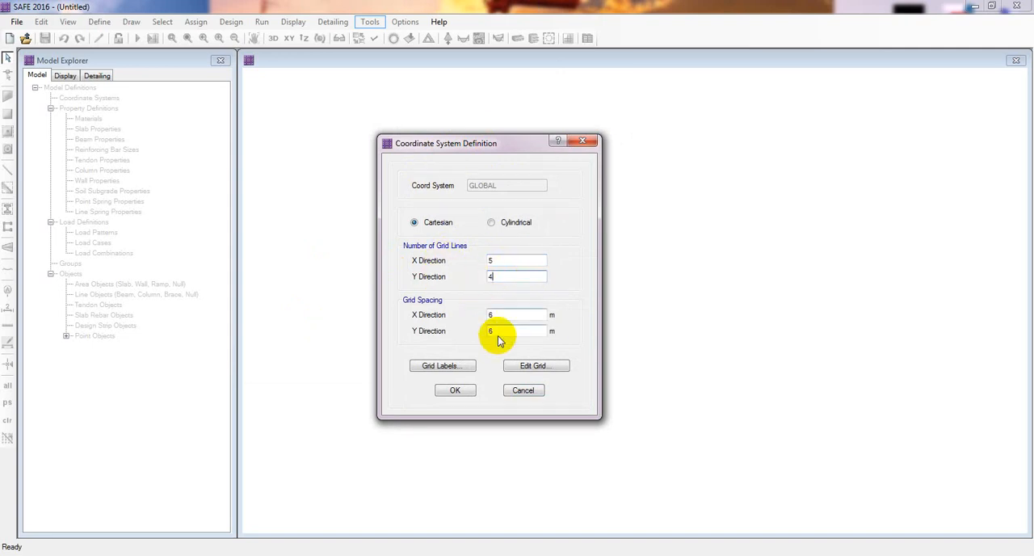
# Set the grid spacing to 4 m in both the X and Y directions
pyautogui.doubleClick(503, 314)
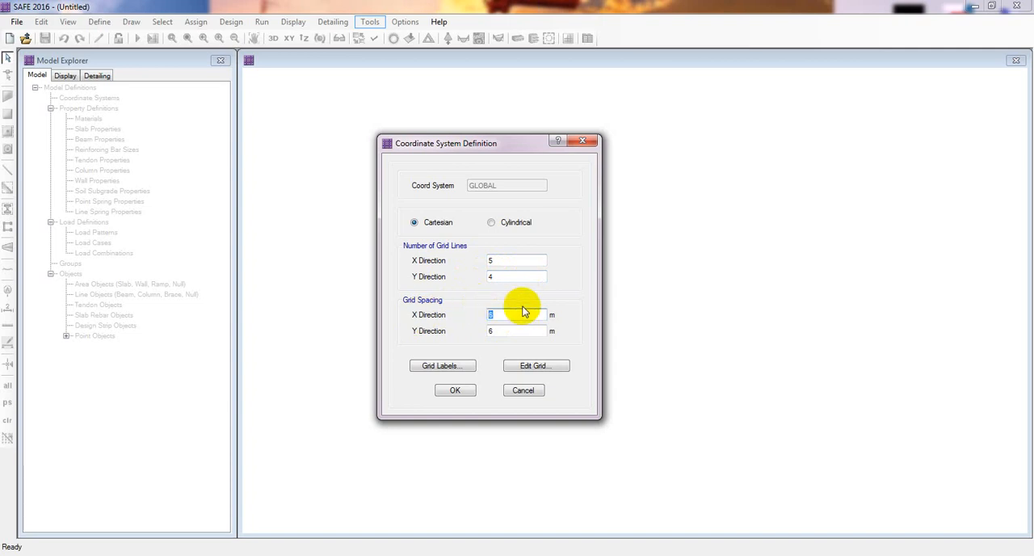
pyautogui.write('4')
pyautogui.doubleClick(491, 331)
pyautogui.write('4')
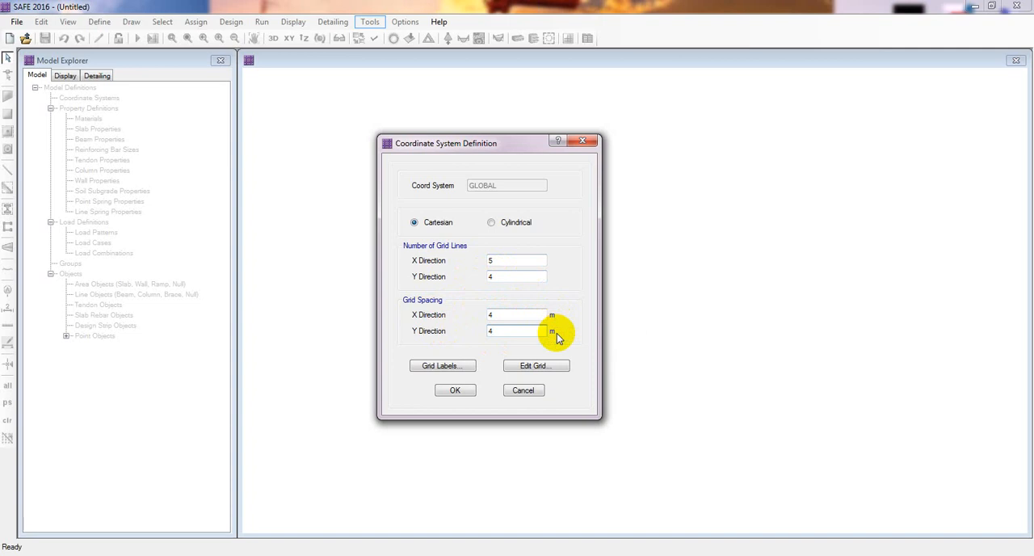
# Set the grid spacing to 5 m in both the X and Y directions
pyautogui.doubleClick(493, 315)
pyautogui.write('5')
pyautogui.doubleClick(483, 331)
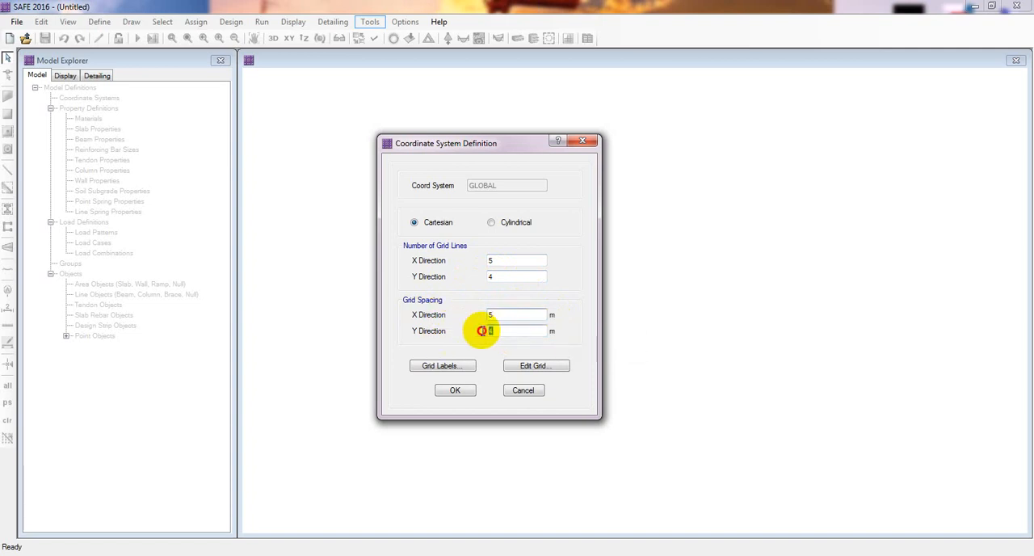
pyautogui.write('5')
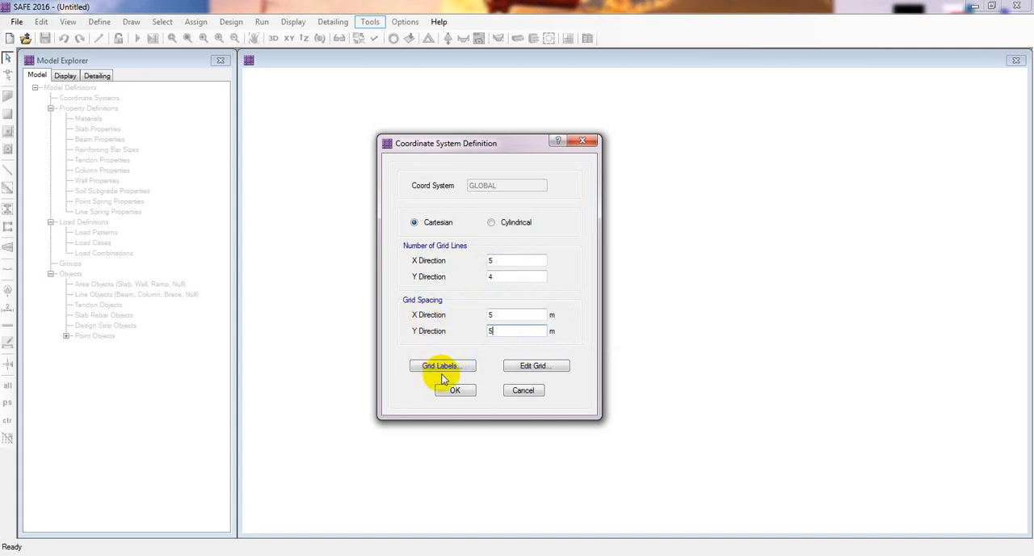
# Open the grid for detailed editing, display its data as spacing, and review the X spacing entries
pyautogui.click(533, 367)
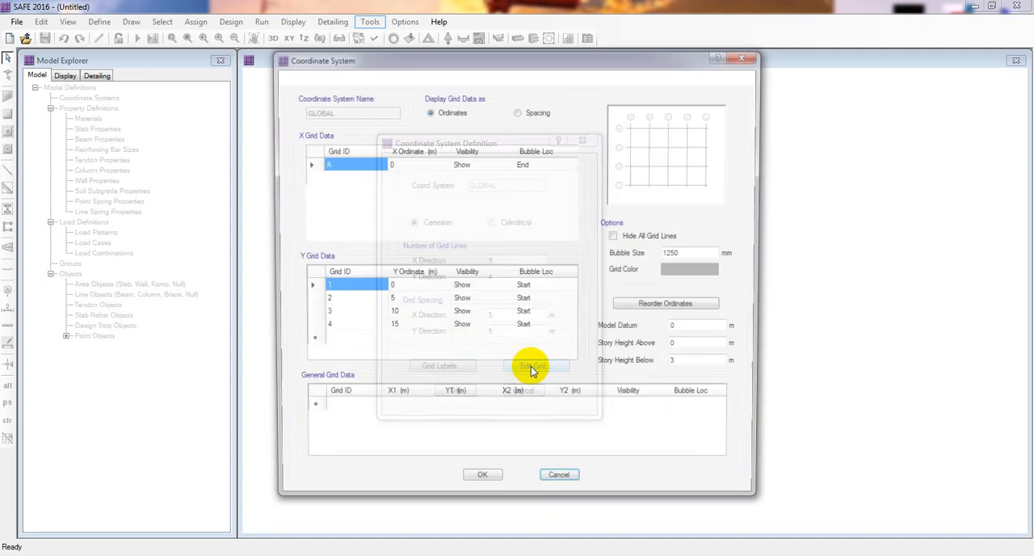
pyautogui.moveTo(524, 68); pyautogui.dragTo(567, 72)
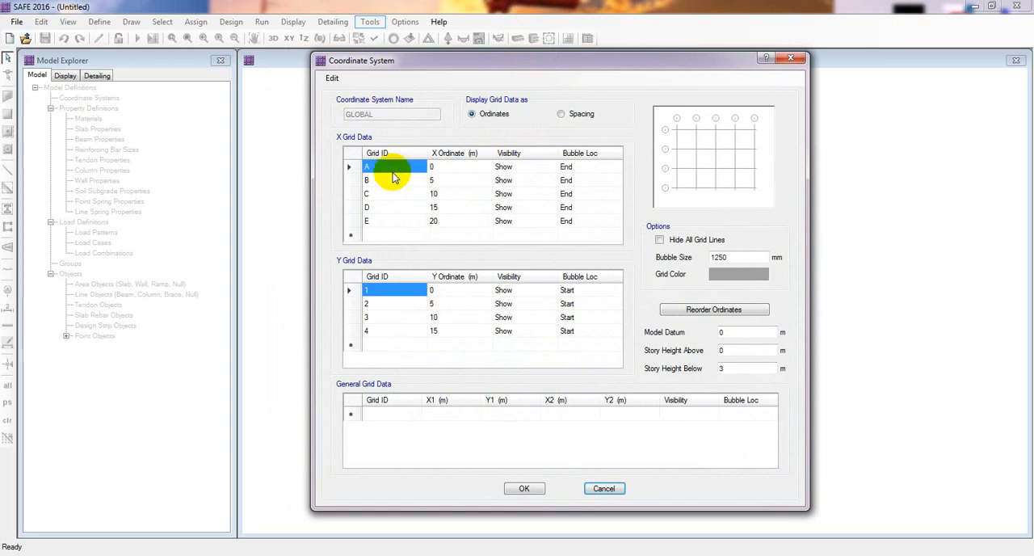
pyautogui.click(435, 181)
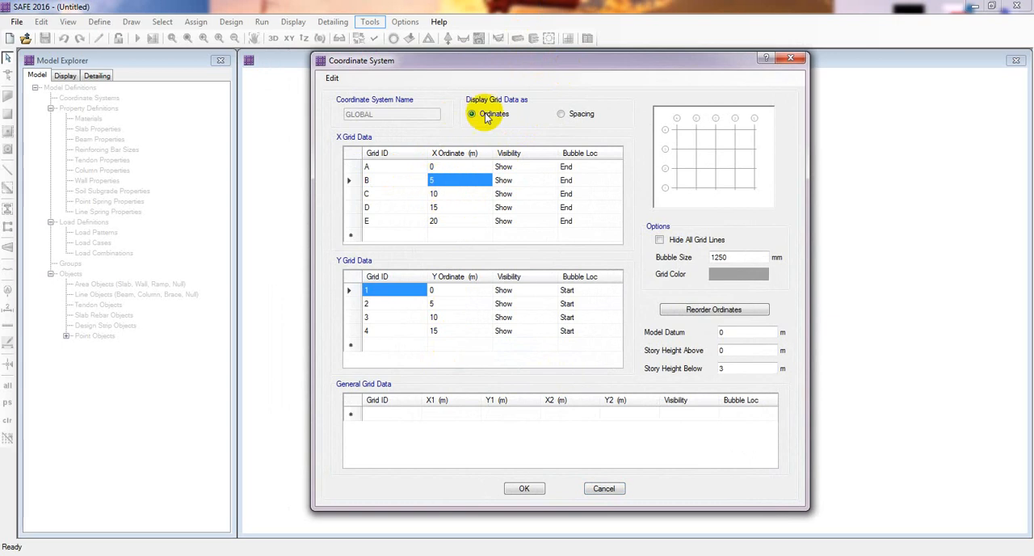
pyautogui.click(561, 114)
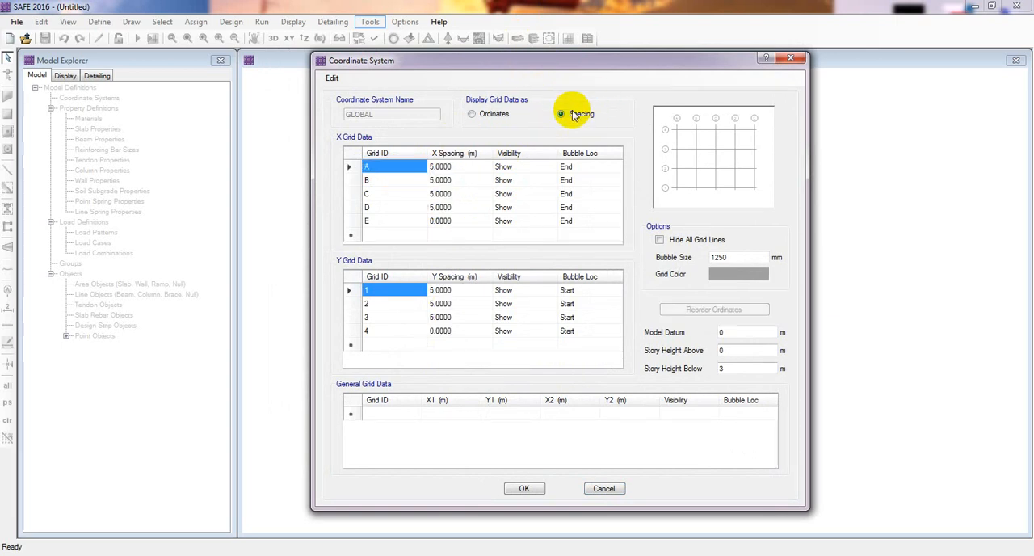
pyautogui.click(441, 167)
pyautogui.click(447, 194)
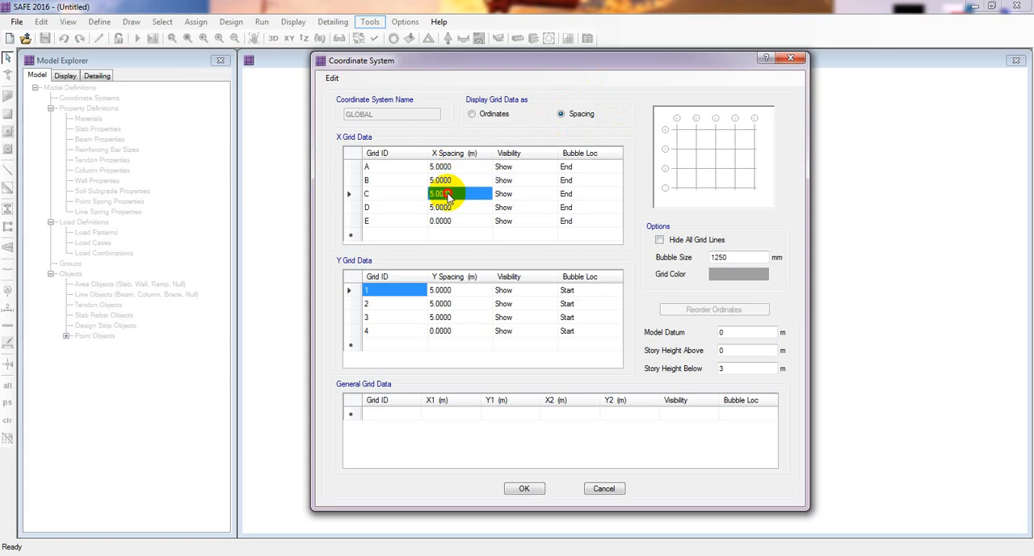
pyautogui.click(449, 207)
pyautogui.click(443, 168)
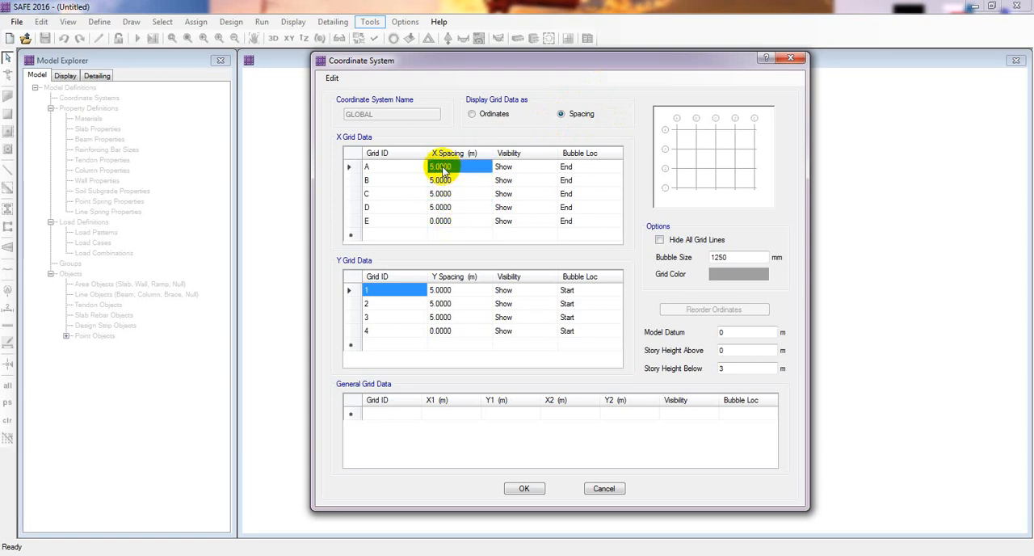
# Set the X grid spacing of lines B and D to 6 m
pyautogui.click(442, 179)
pyautogui.click(441, 194)
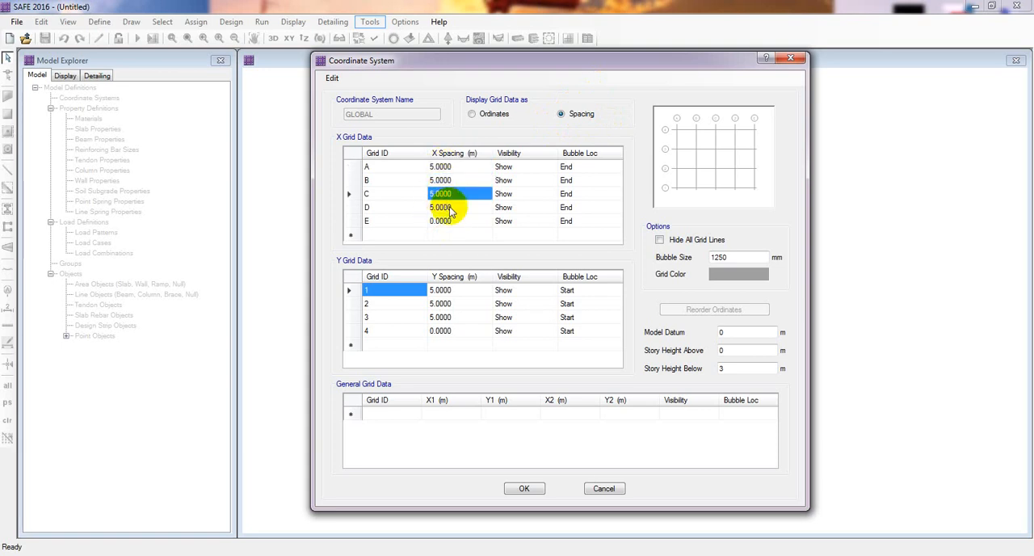
pyautogui.click(449, 207)
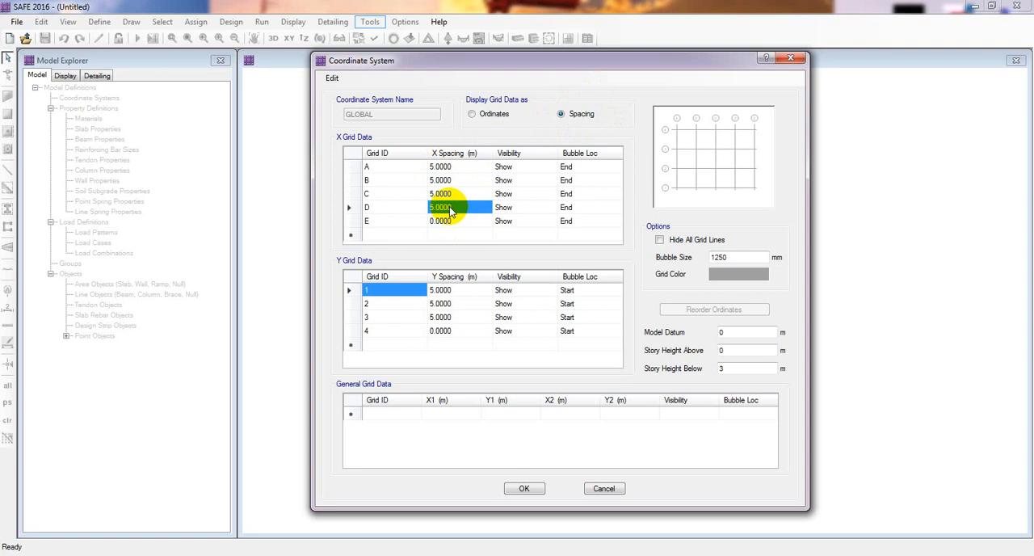
pyautogui.click(439, 166)
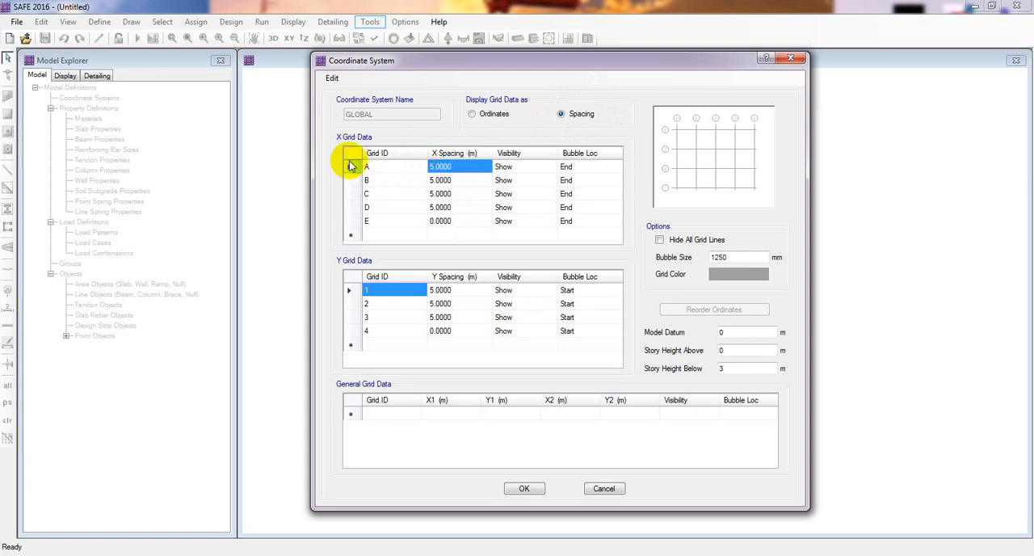
pyautogui.click(455, 182)
pyautogui.write('6')
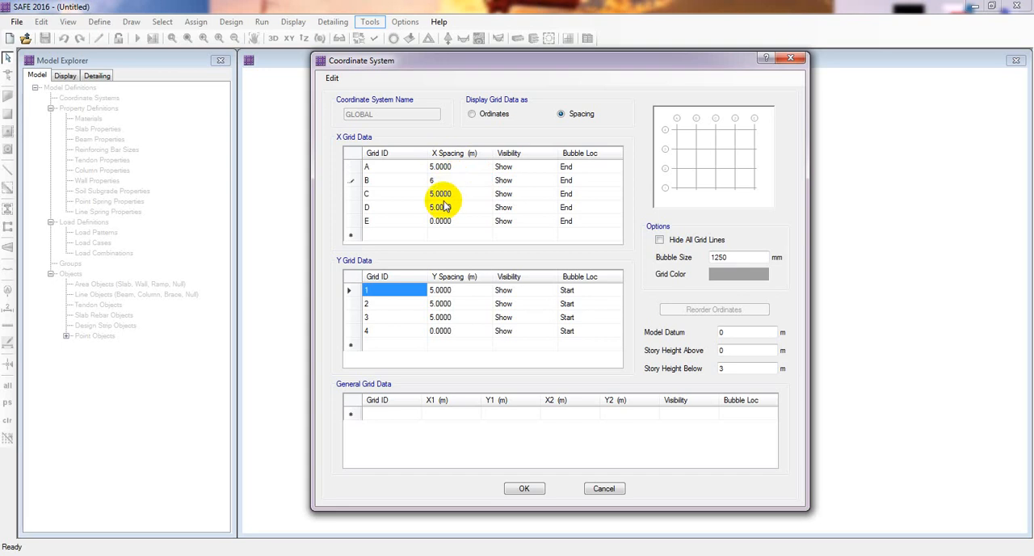
pyautogui.click(444, 208)
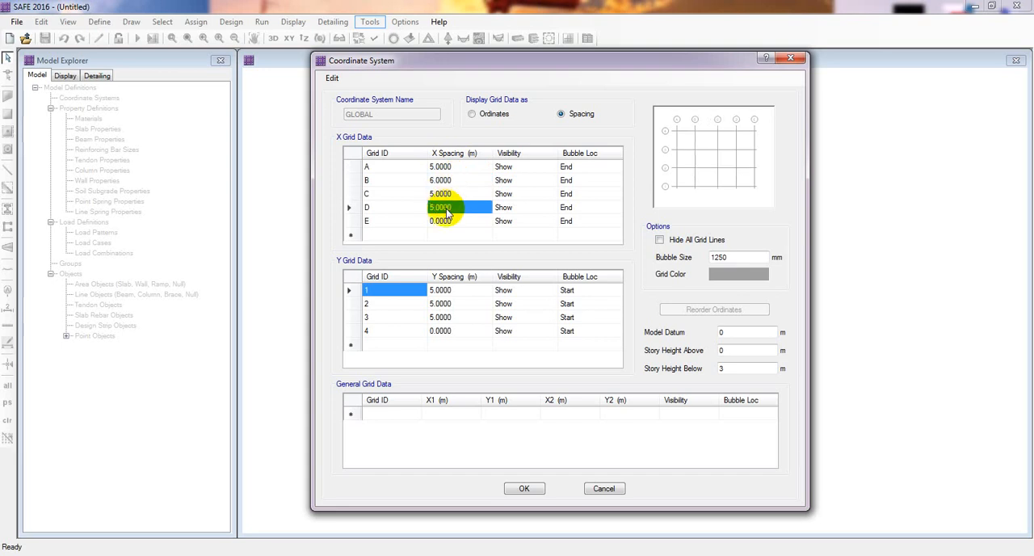
pyautogui.write('6')
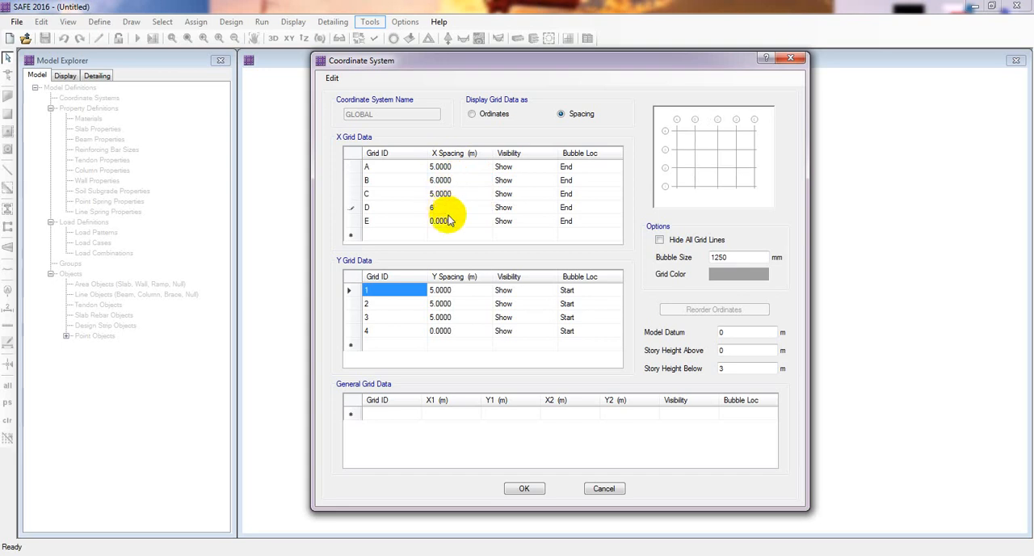
pyautogui.click(447, 221)
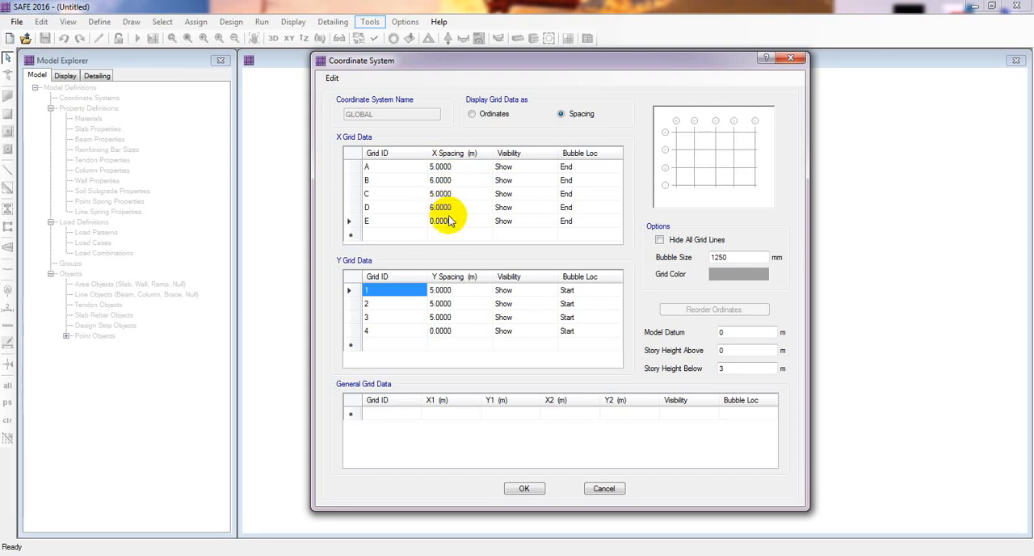
# Set the Y grid spacing to 4 m for line 2 and 6 m for line 3
pyautogui.click(440, 303)
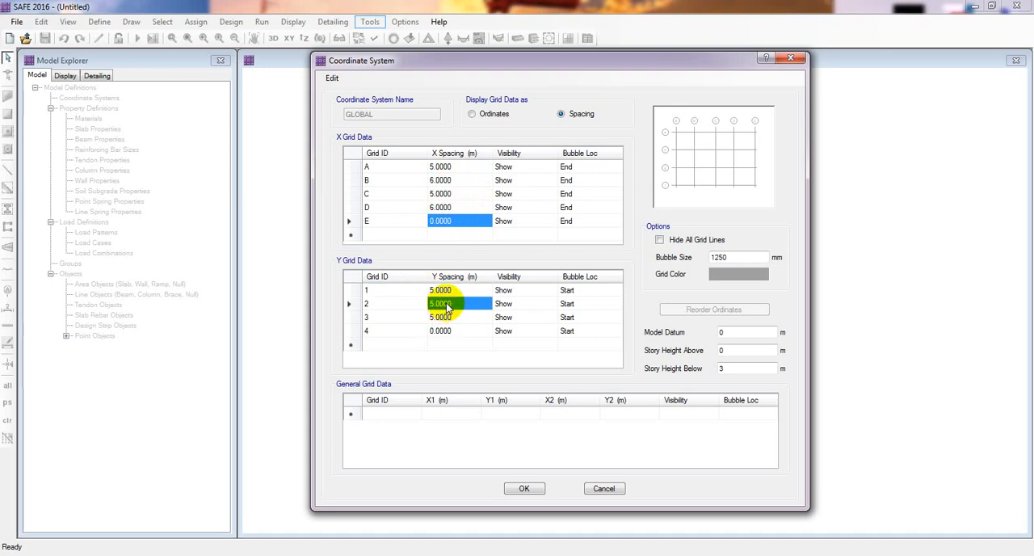
pyautogui.write('4')
pyautogui.click(447, 317)
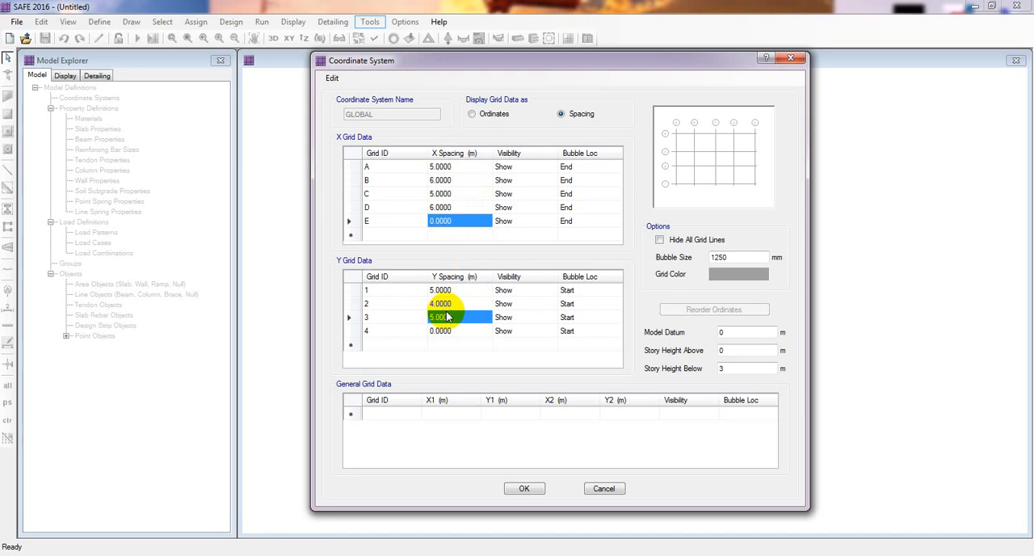
pyautogui.write('6')
pyautogui.click(450, 343)
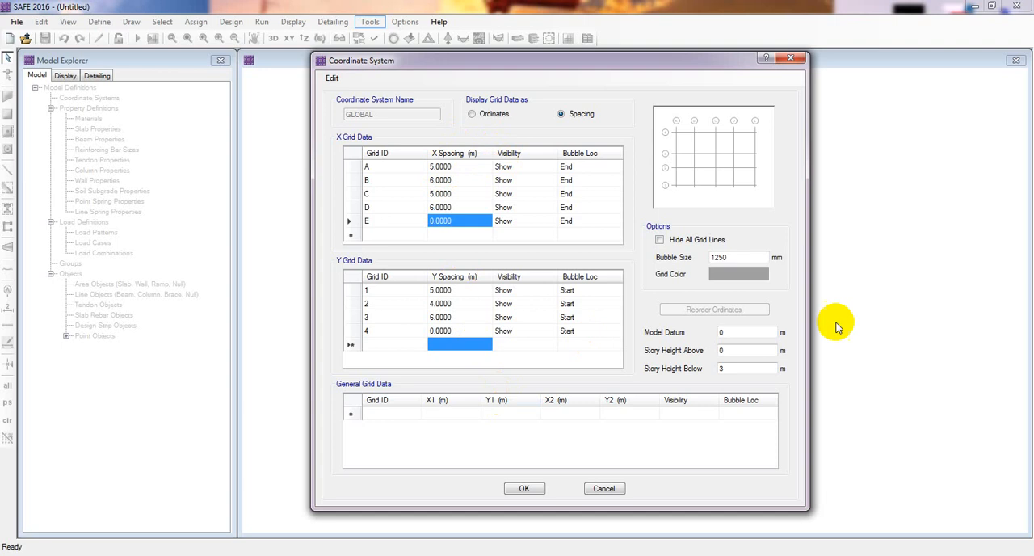
# Check the story height below and accept the customized grid to create the model
pyautogui.doubleClick(720, 368)
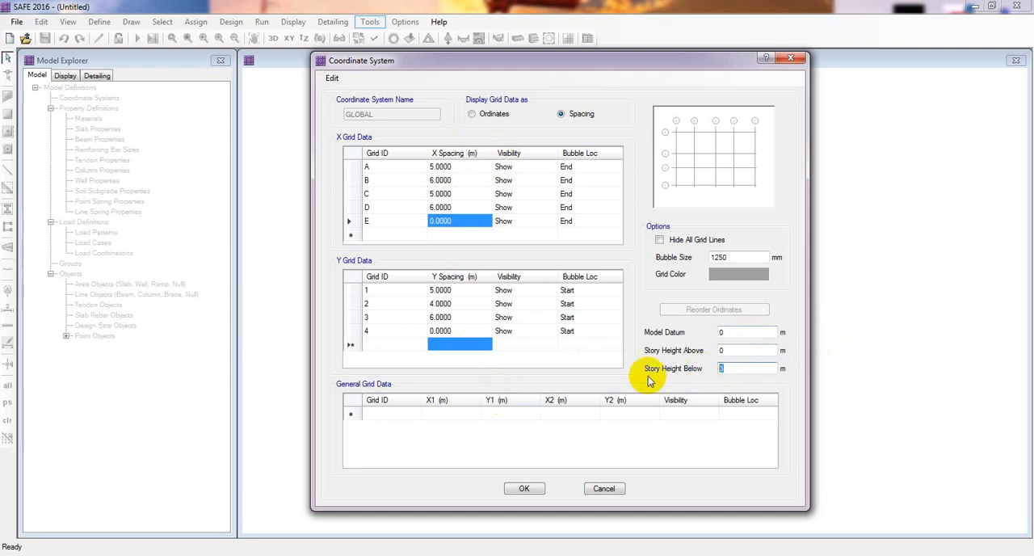
pyautogui.click(735, 369)
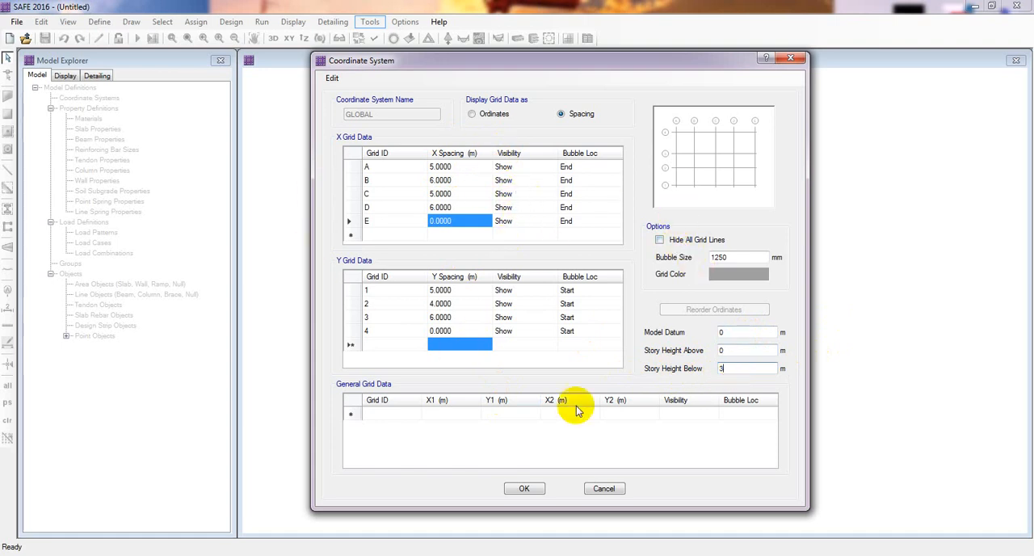
pyautogui.click(522, 487)
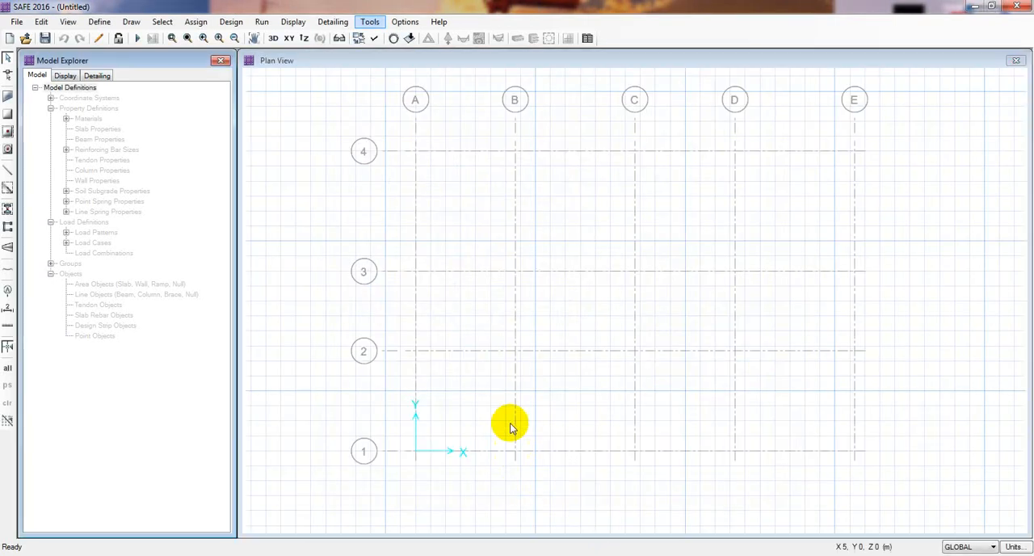
# Turn off the Horizon display in the plan view
pyautogui.moveTo(554, 343); pyautogui.dragTo(533, 340, button='middle')
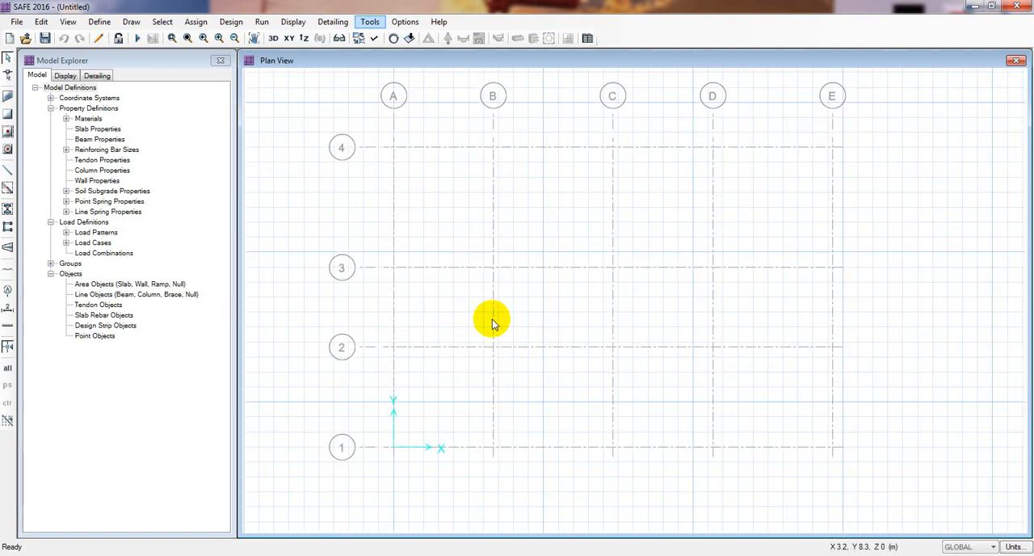
pyautogui.moveTo(632, 252)
pyautogui.mouseDown(button='middle')
pyautogui.moveTo(616, 313)
pyautogui.moveTo(610, 286)
pyautogui.moveTo(634, 267)
pyautogui.mouseUp(button='middle')
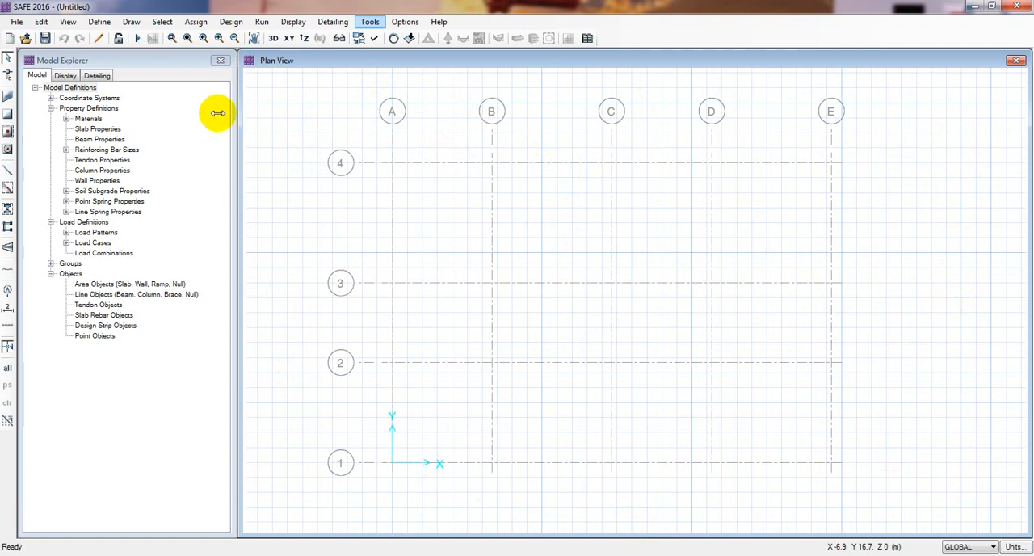
pyautogui.click(371, 38)
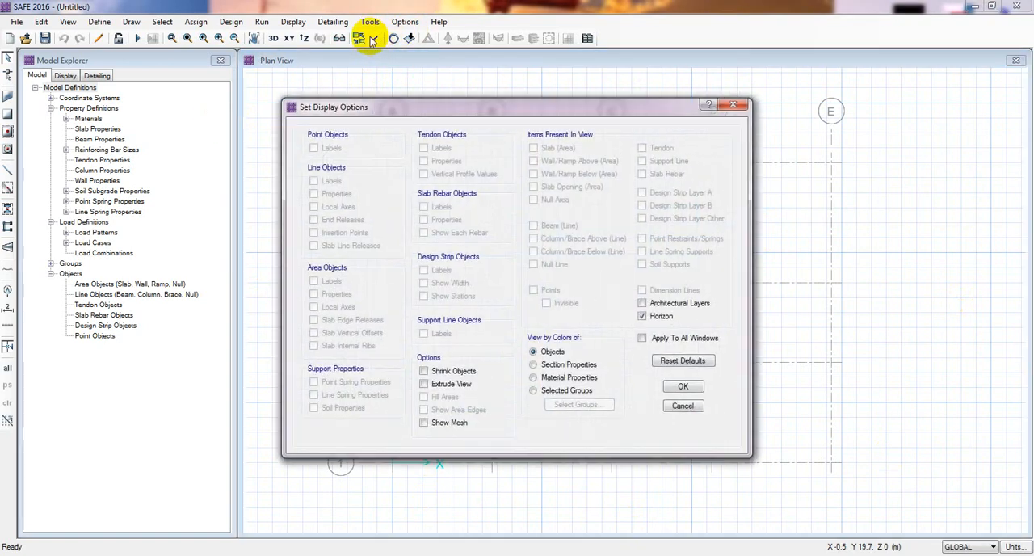
pyautogui.click(643, 316)
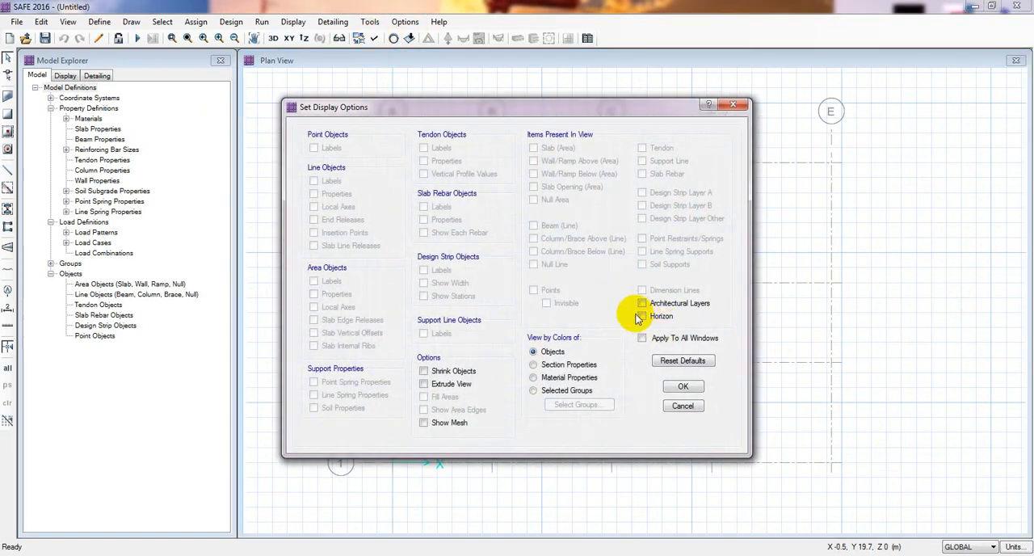
pyautogui.click(678, 386)
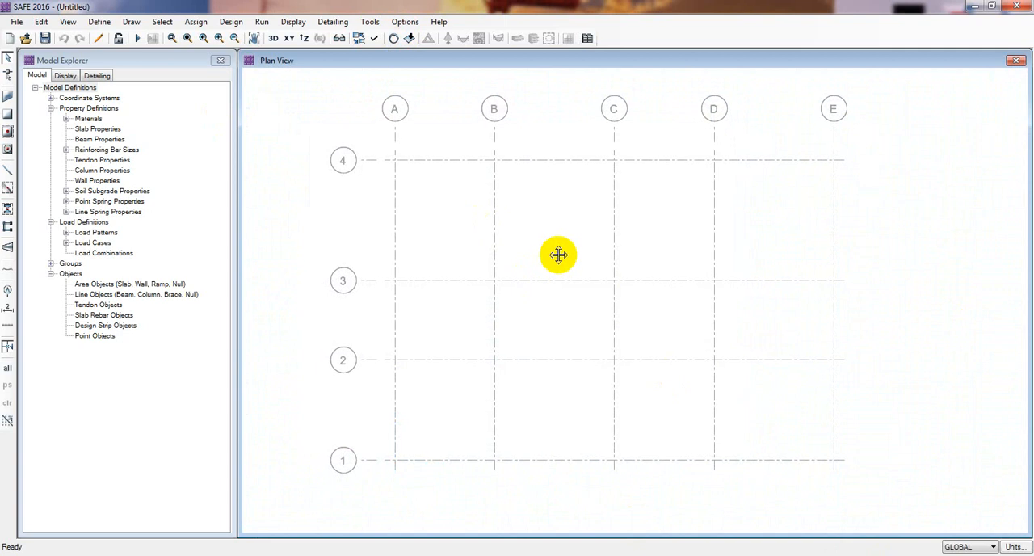
pyautogui.moveTo(559, 253); pyautogui.dragTo(554, 242)
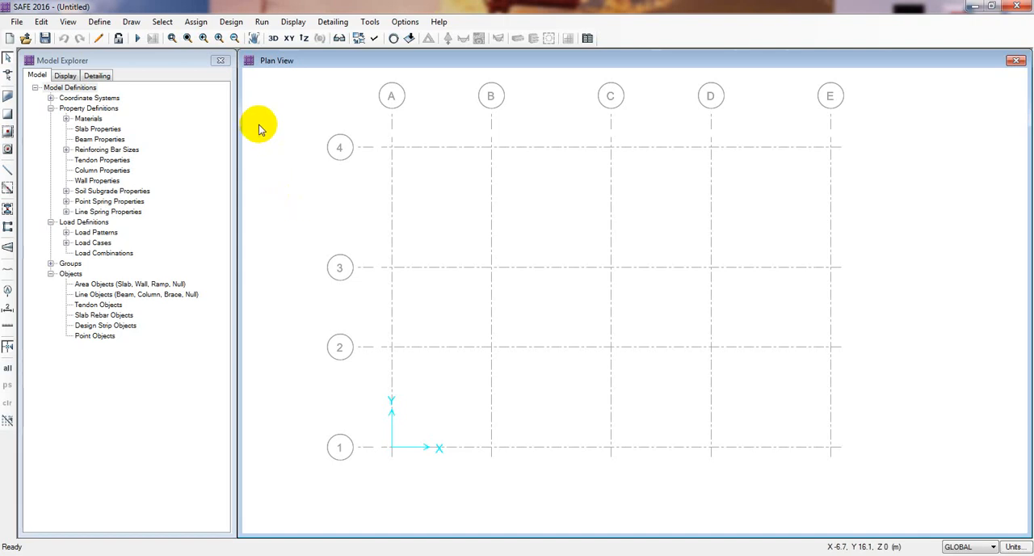
# Start a new concrete material in the material definitions and name it fc
pyautogui.click(100, 24)
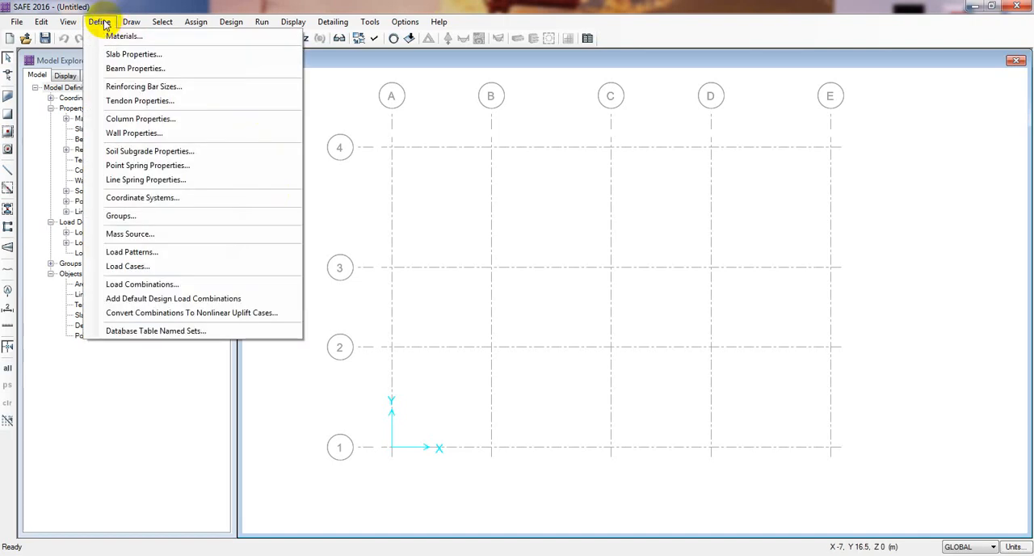
pyautogui.click(126, 36)
pyautogui.moveTo(503, 174); pyautogui.dragTo(483, 171)
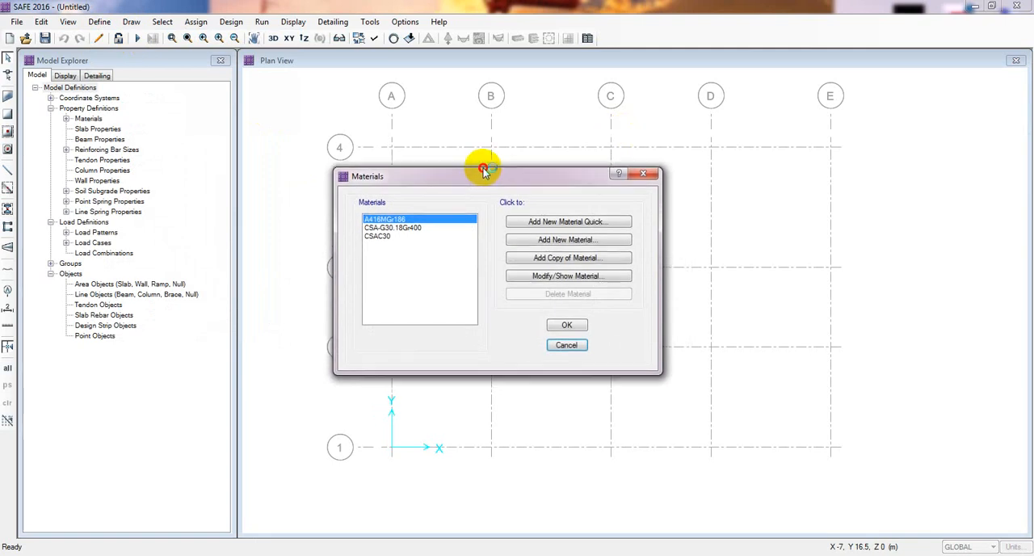
pyautogui.click(386, 236)
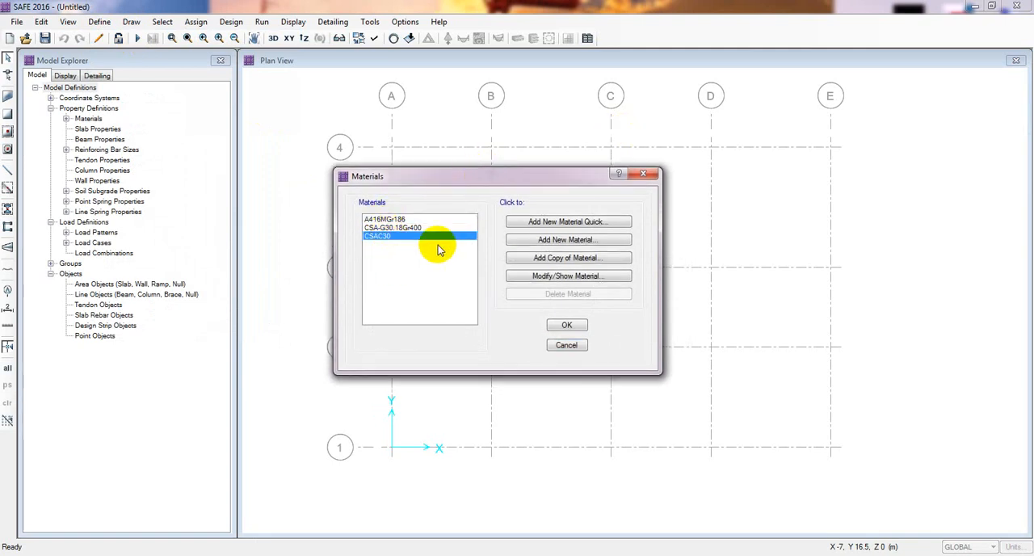
pyautogui.click(566, 240)
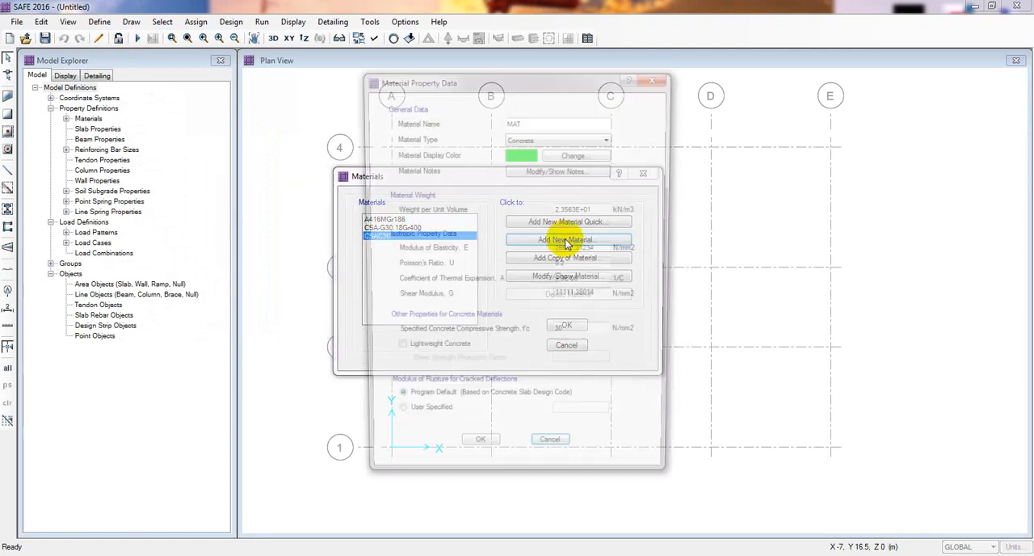
pyautogui.moveTo(543, 77); pyautogui.dragTo(437, 92)
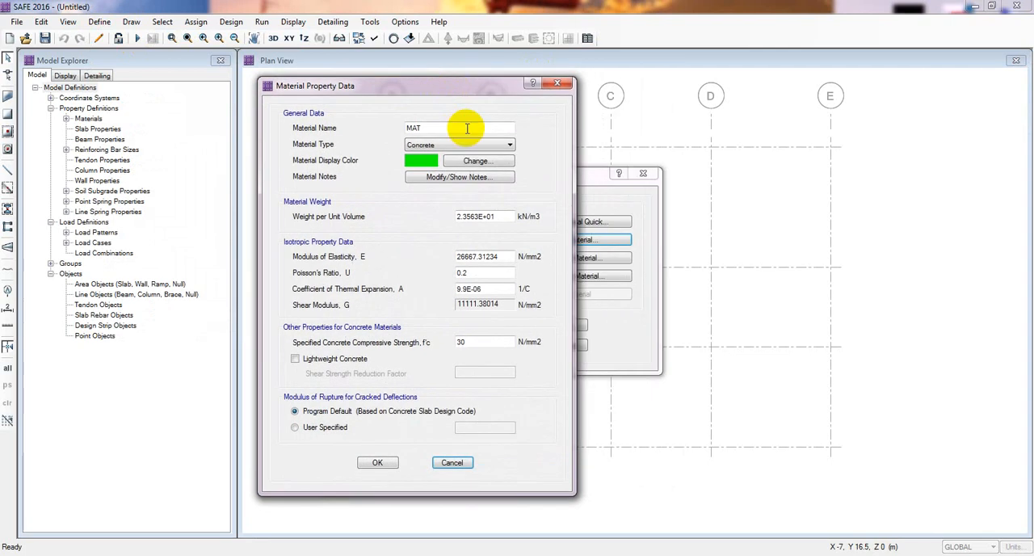
pyautogui.moveTo(464, 129); pyautogui.dragTo(304, 129)
pyautogui.write('fc')
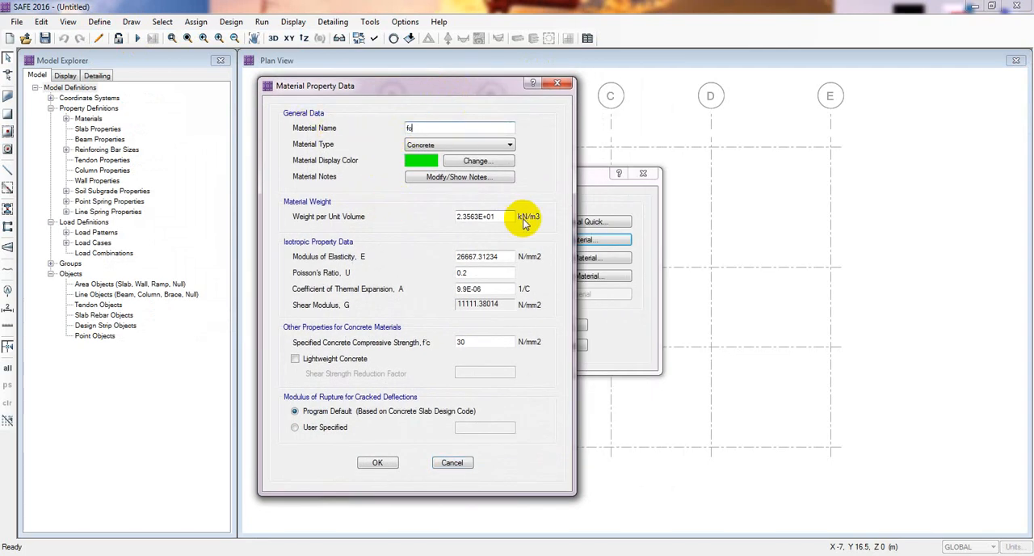
# Review the compressive strength and modulus of elasticity of material fc, and add it to the materials
pyautogui.doubleClick(465, 341)
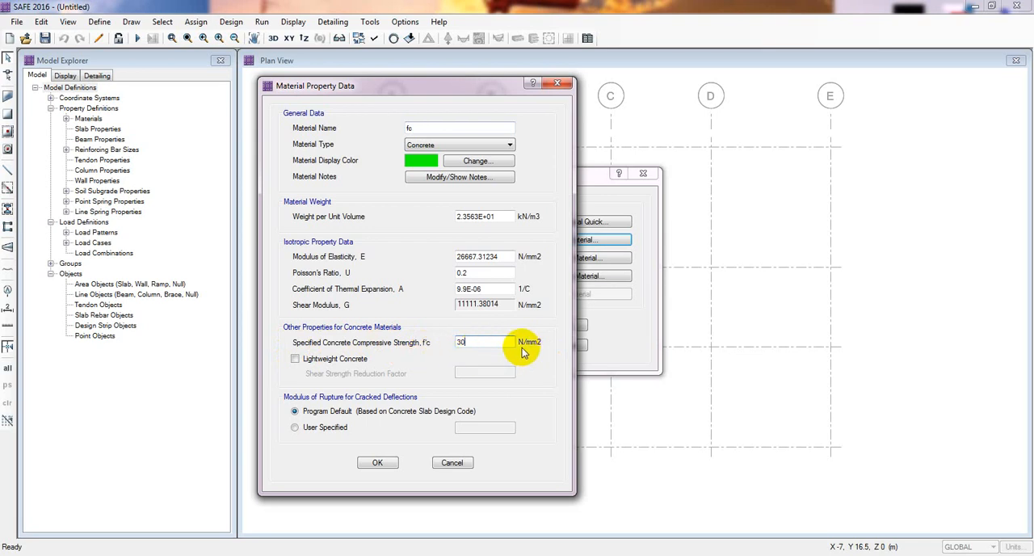
pyautogui.doubleClick(482, 345)
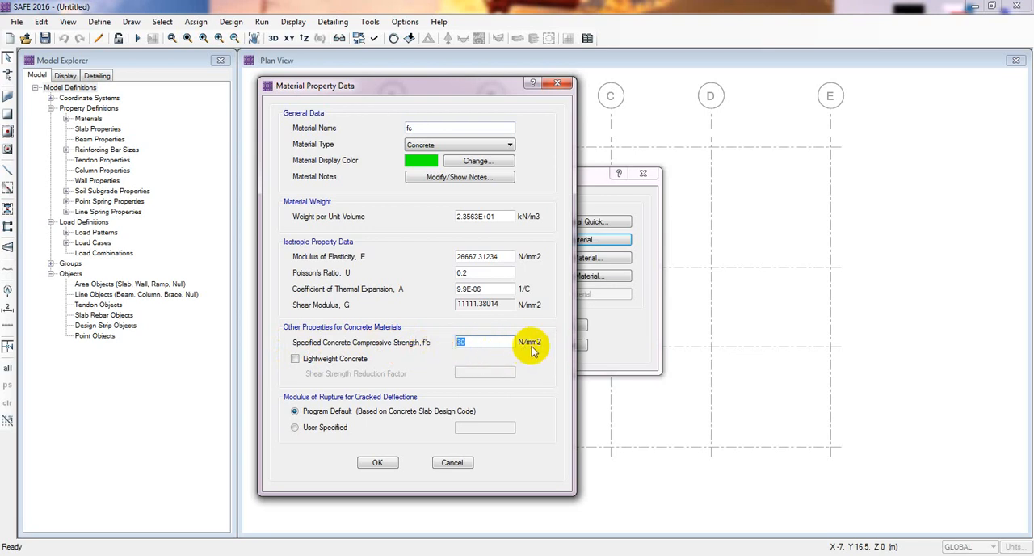
pyautogui.click(472, 343)
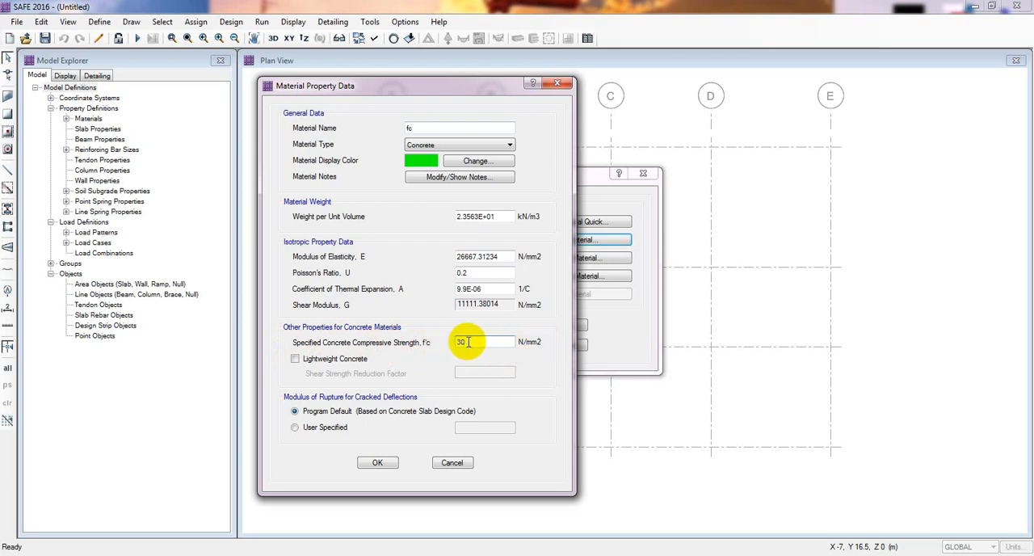
pyautogui.doubleClick(472, 343)
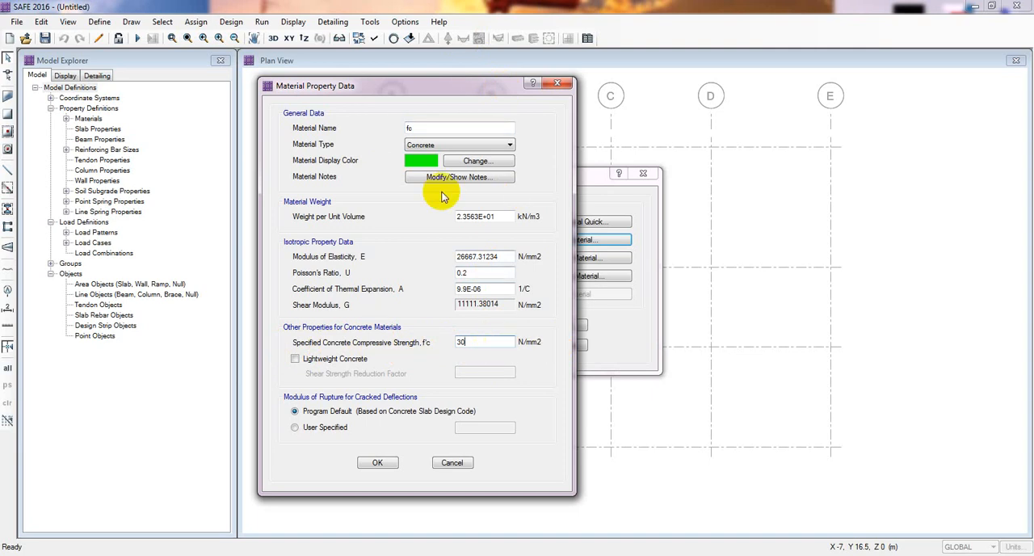
pyautogui.moveTo(490, 345); pyautogui.dragTo(407, 327)
pyautogui.click(470, 340)
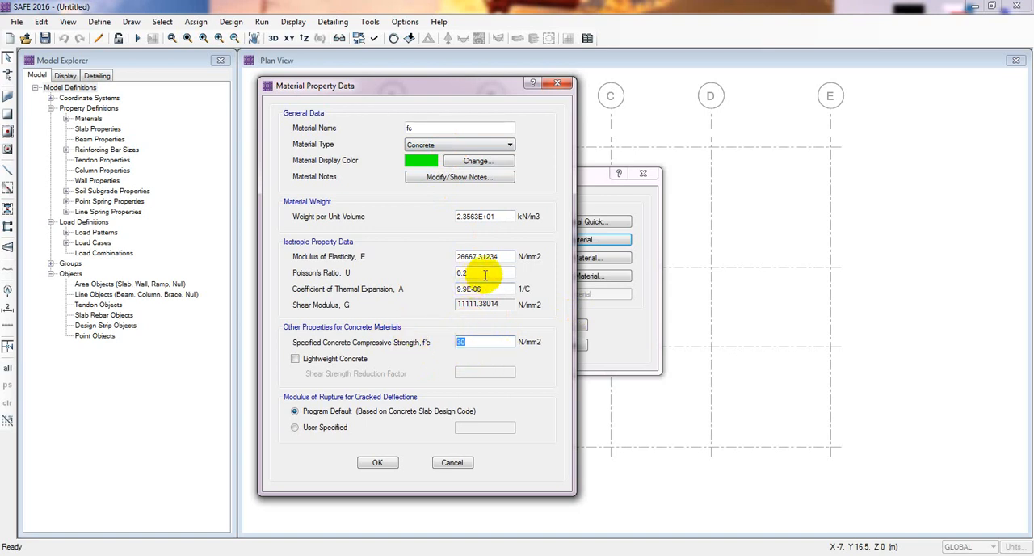
pyautogui.moveTo(507, 257); pyautogui.dragTo(447, 262)
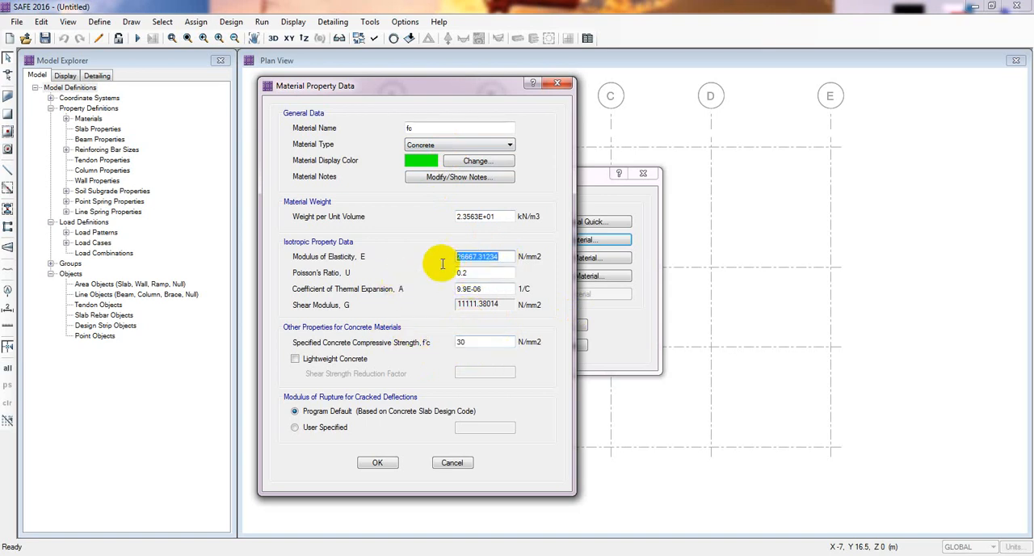
pyautogui.click(489, 257)
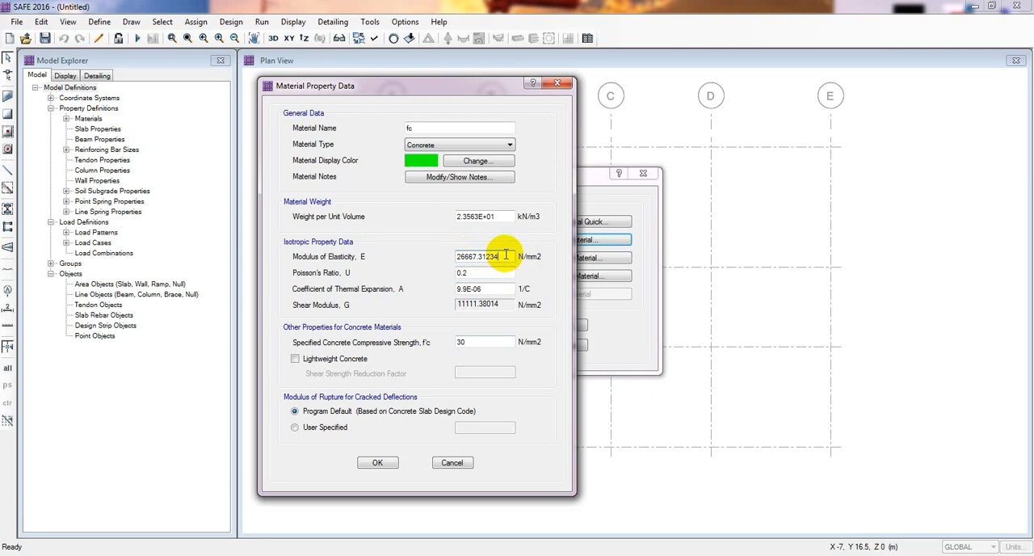
pyautogui.click(378, 463)
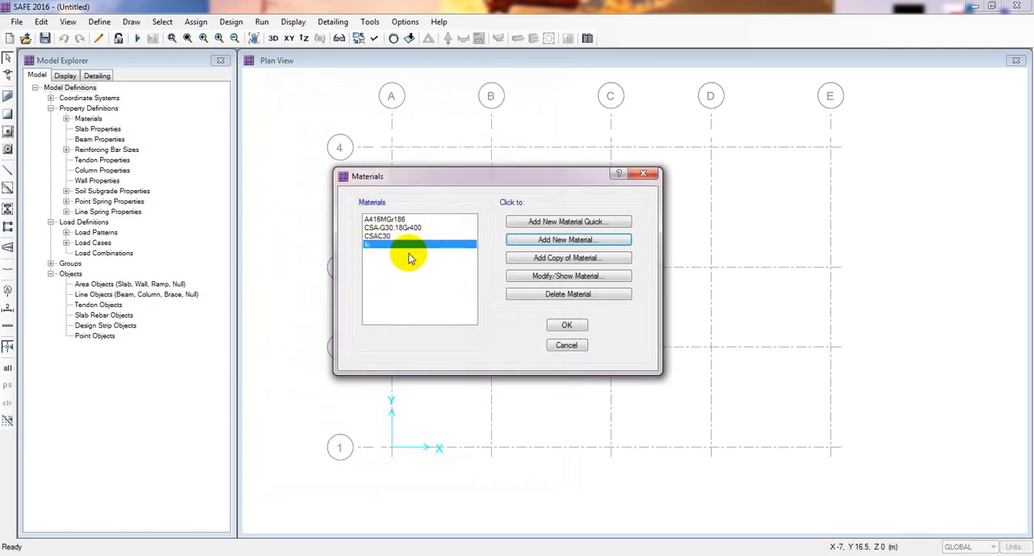
# Start a new material named fy and set its material type to Rebar
pyautogui.click(547, 239)
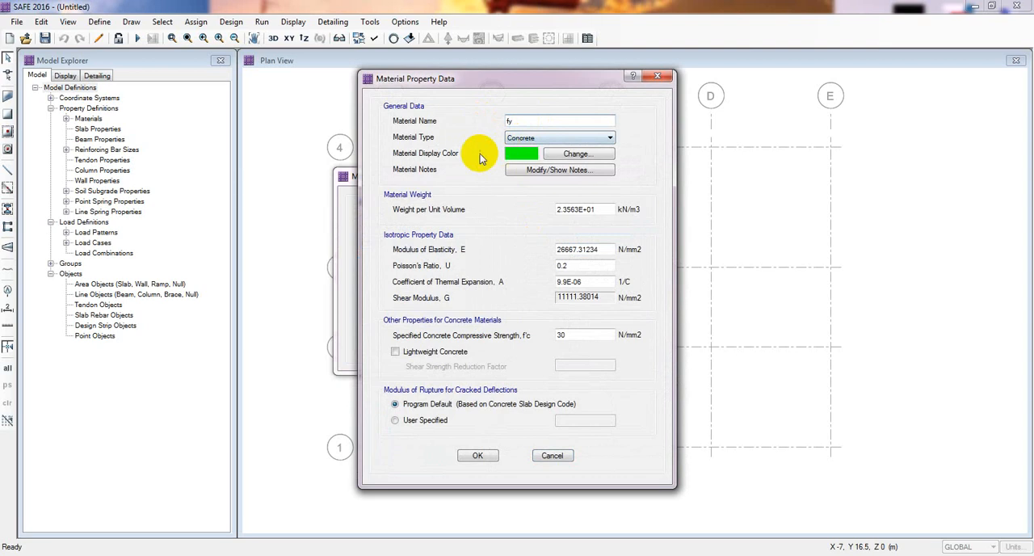
pyautogui.click(525, 138)
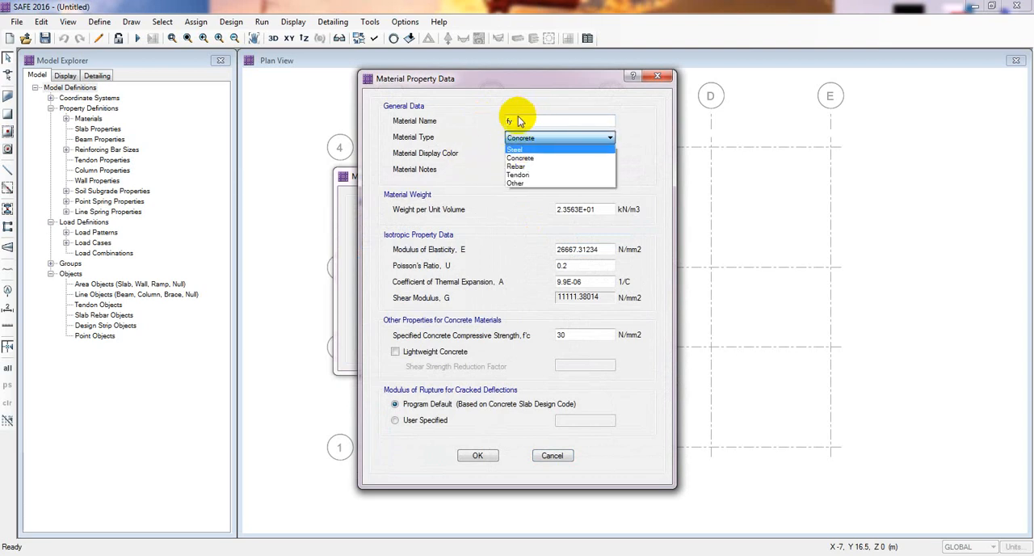
pyautogui.click(531, 168)
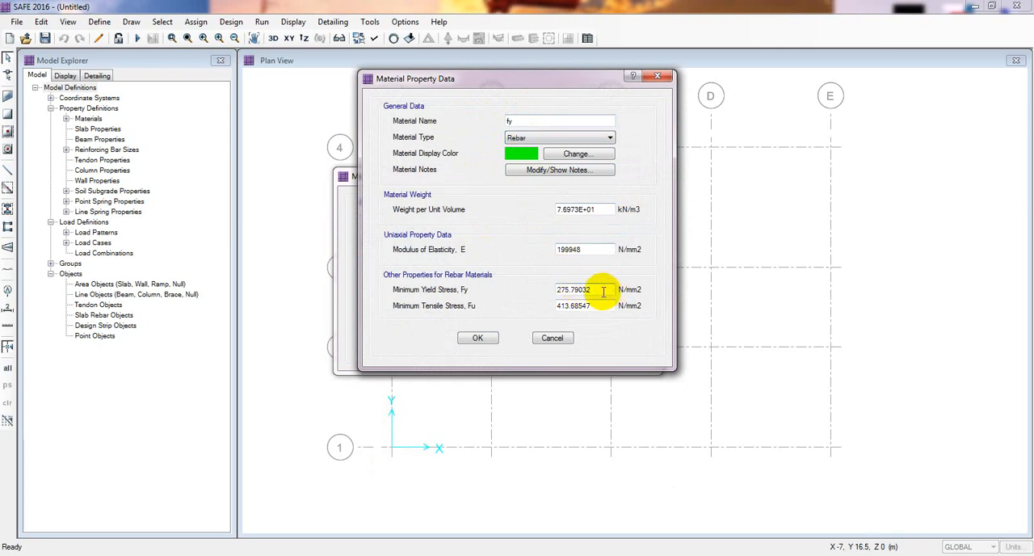
# Set fy's minimum yield stress to 460 N/mm2 and its minimum tensile stress to 560 N/mm2
pyautogui.moveTo(596, 291); pyautogui.dragTo(511, 297)
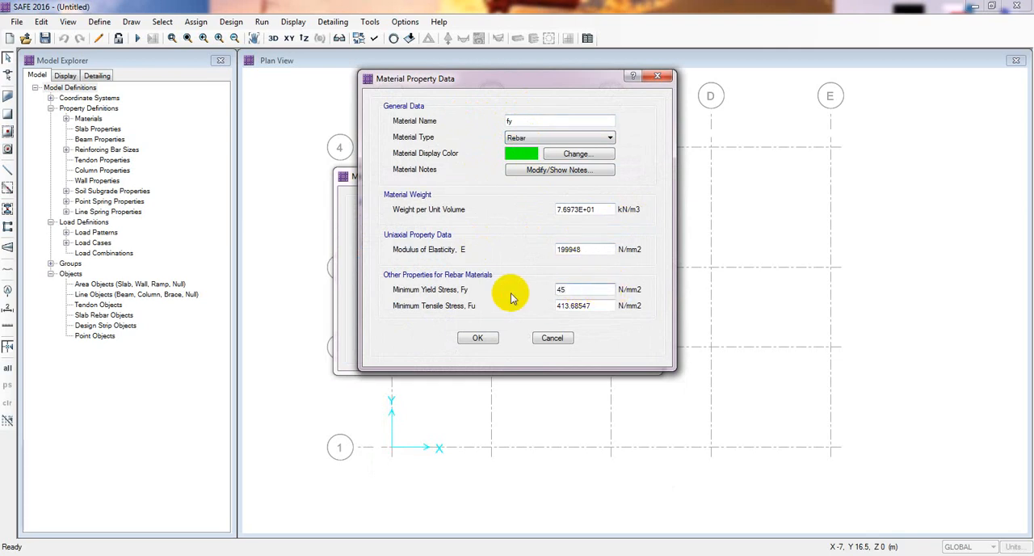
pyautogui.moveTo(579, 290); pyautogui.dragTo(563, 291)
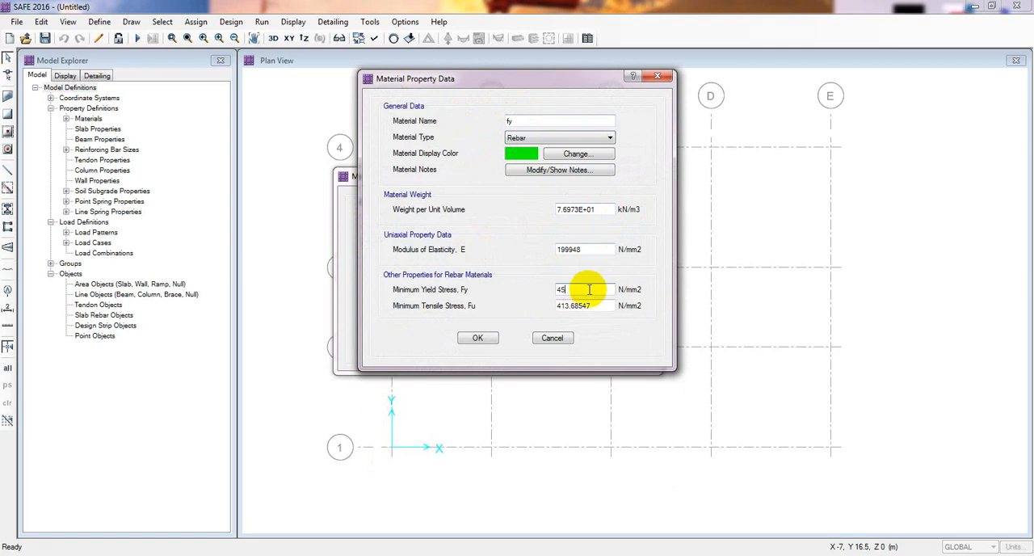
pyautogui.press('BackSpace')
pyautogui.write('60')
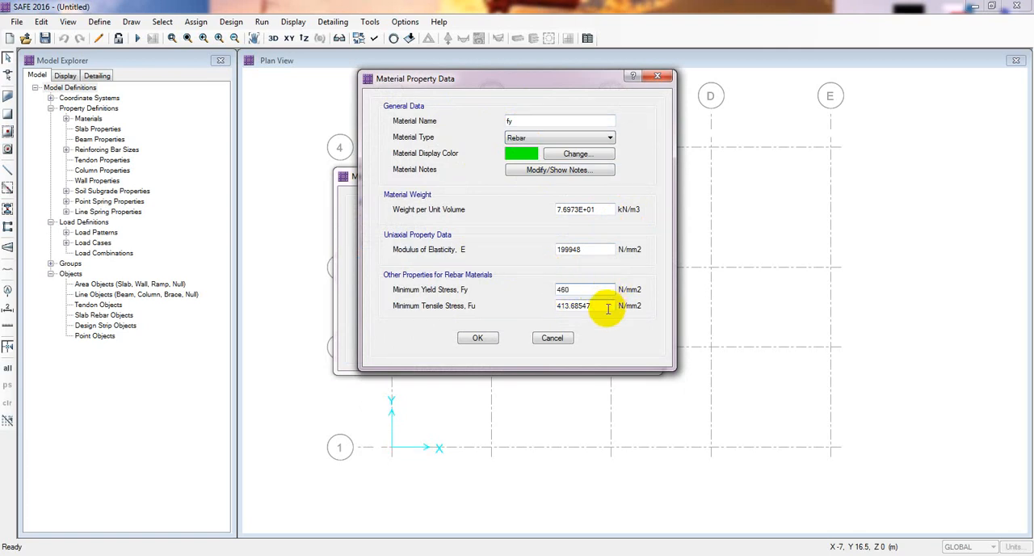
pyautogui.press('Tab')
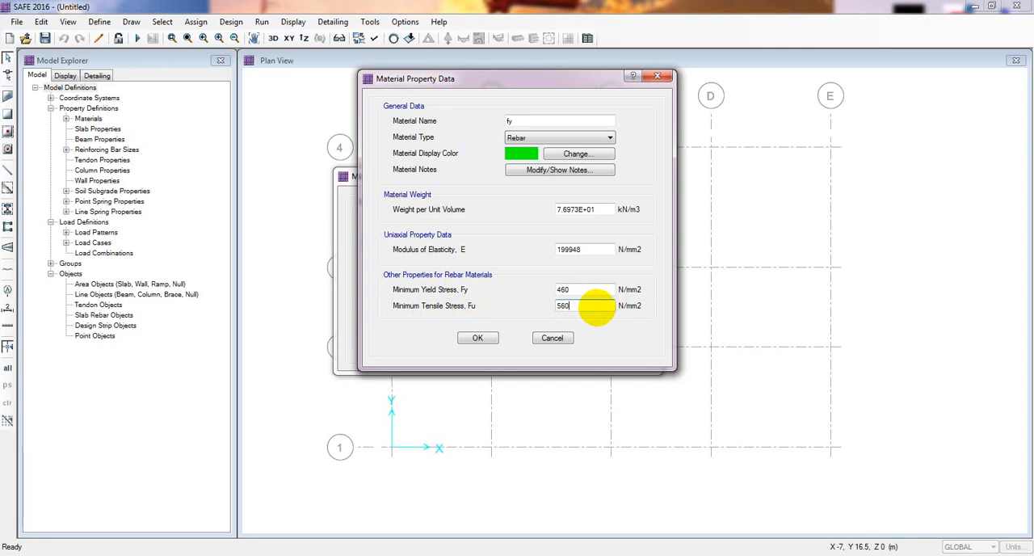
# Review the yield stress, tensile stress, unit weight and modulus of elasticity of rebar material fy
pyautogui.click(579, 308)
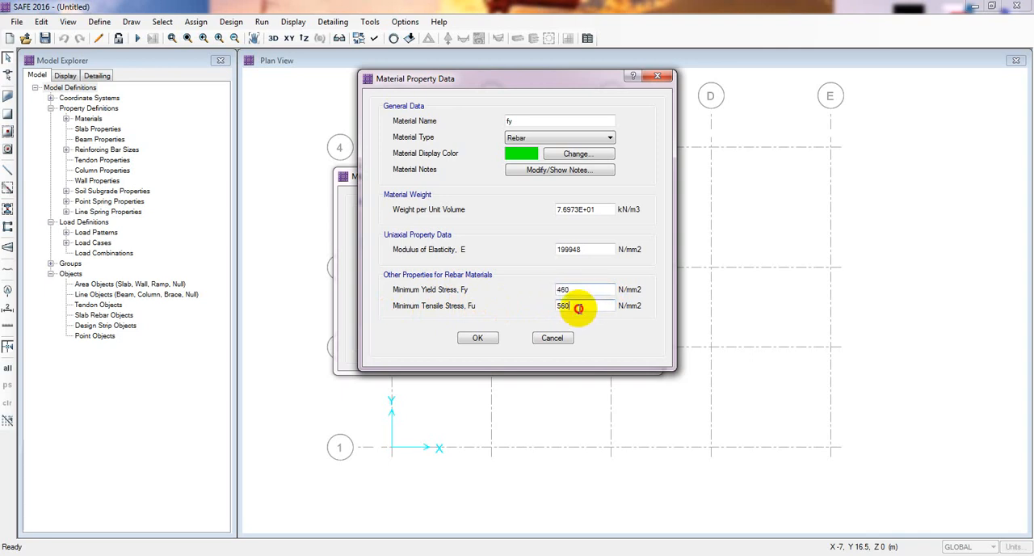
pyautogui.moveTo(578, 309); pyautogui.dragTo(529, 289)
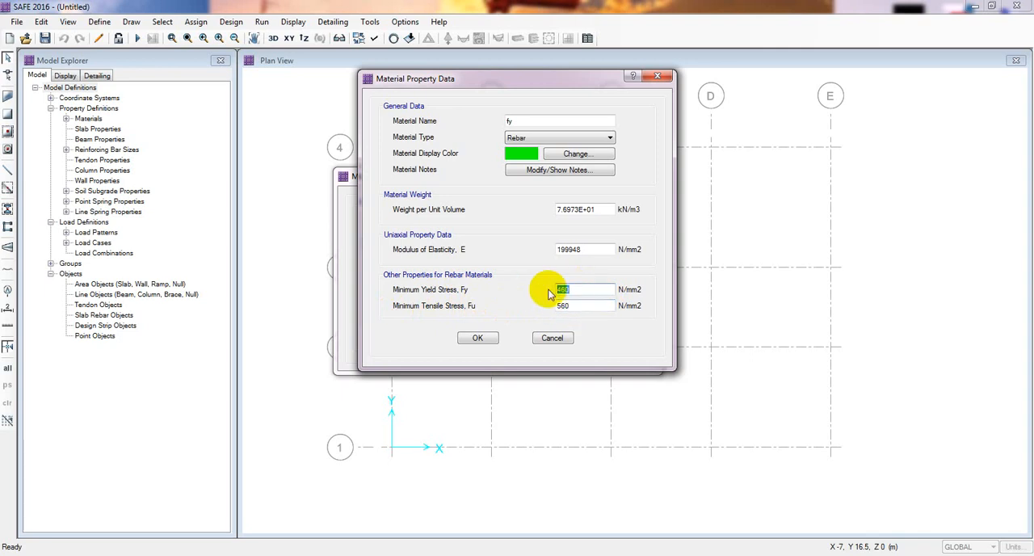
pyautogui.click(589, 290)
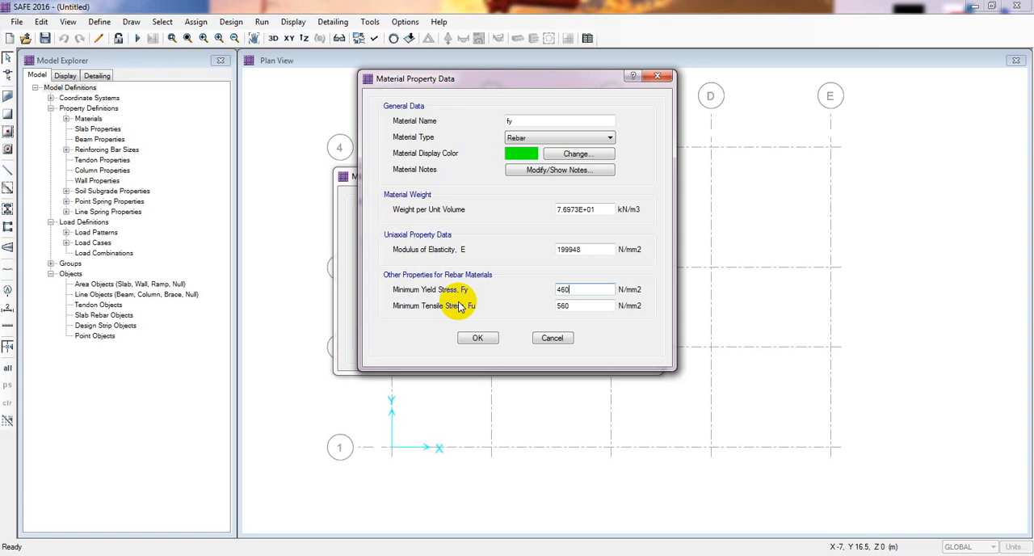
pyautogui.doubleClick(565, 306)
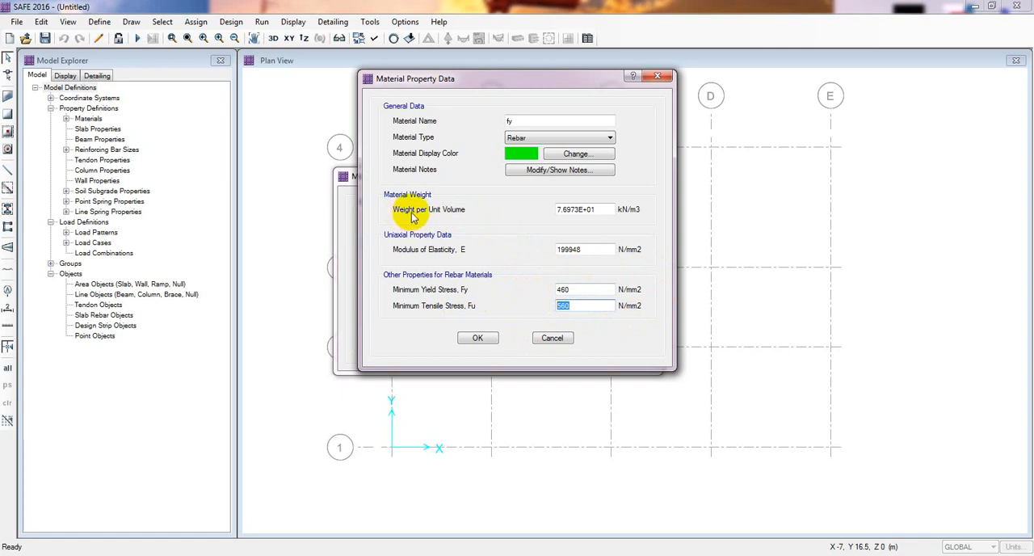
pyautogui.click(607, 210)
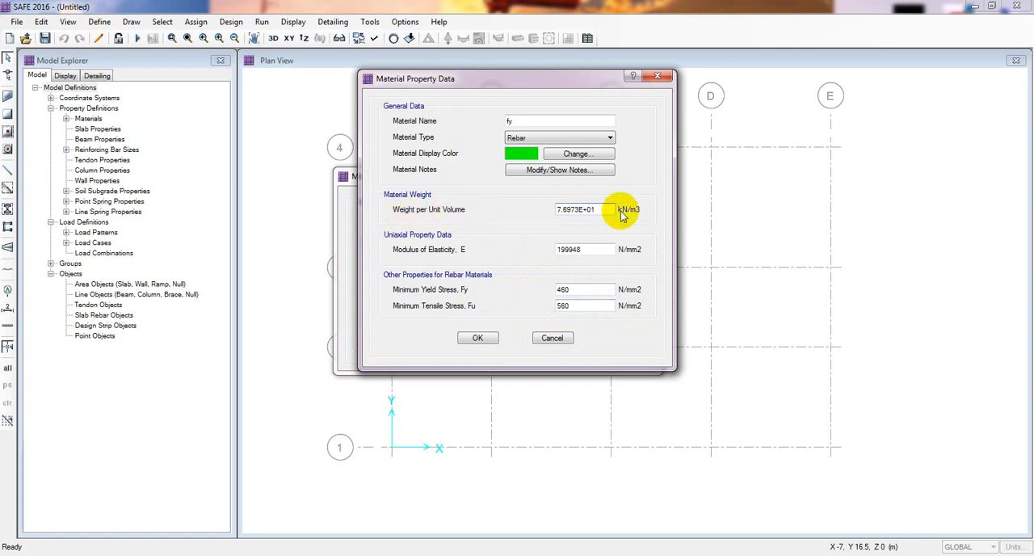
pyautogui.doubleClick(559, 249)
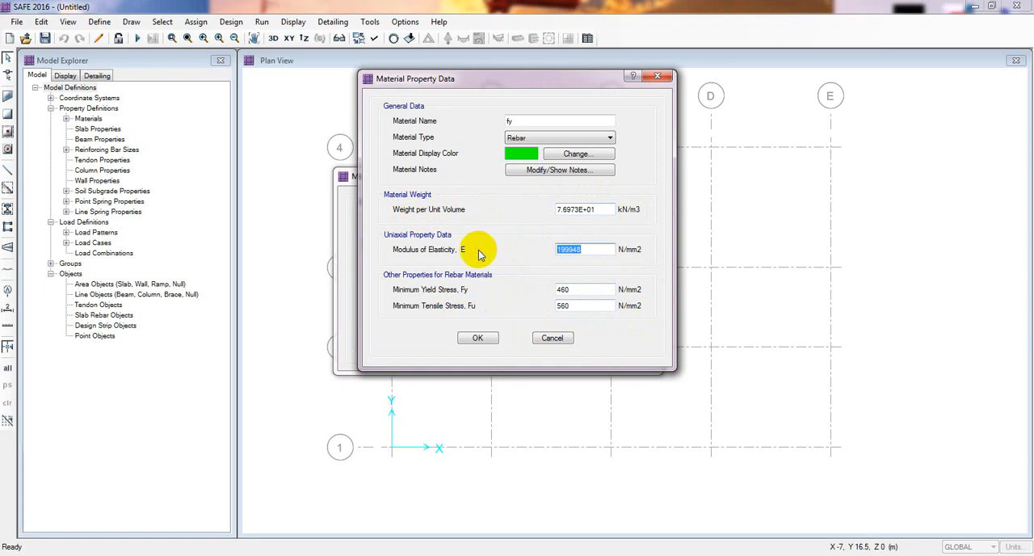
pyautogui.click(602, 209)
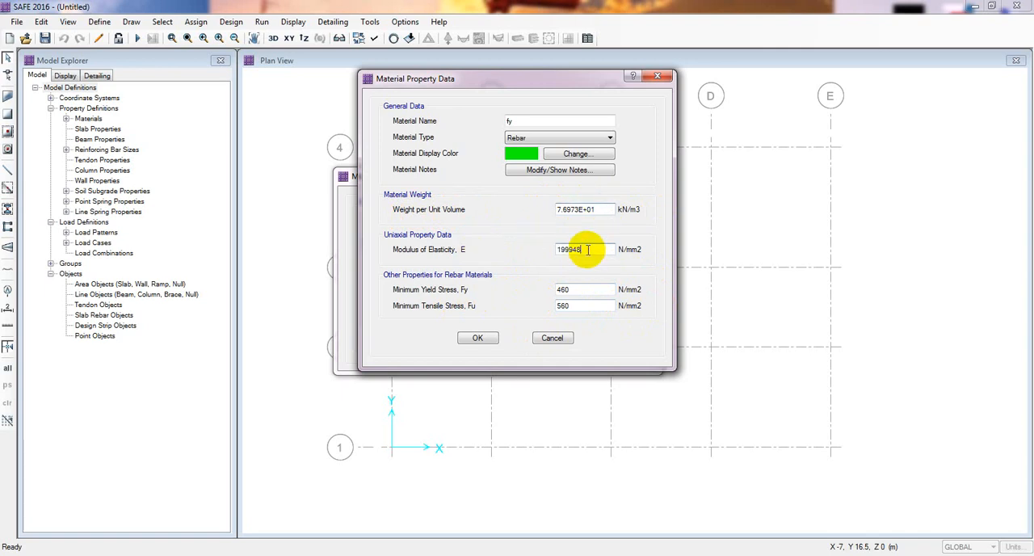
pyautogui.click(596, 212)
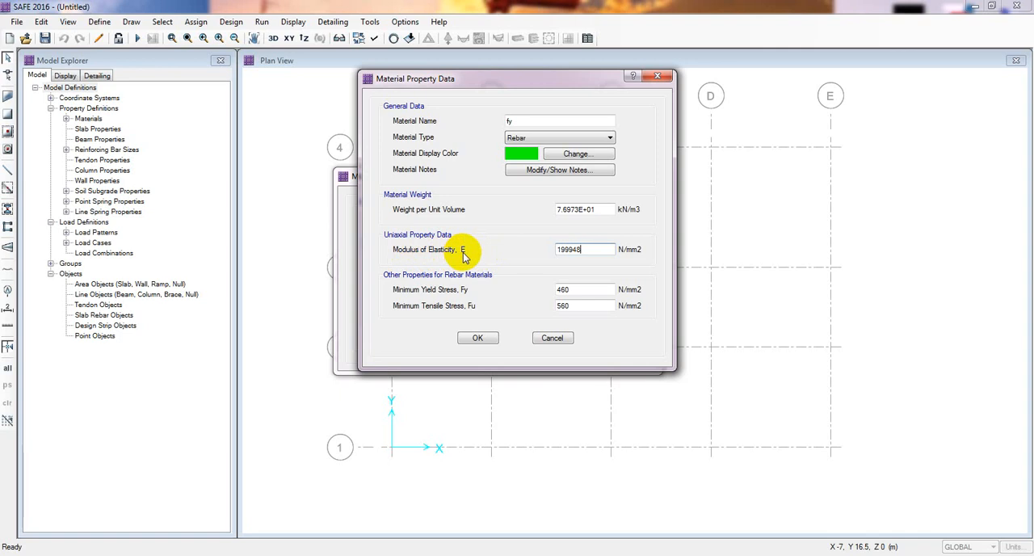
pyautogui.doubleClick(584, 249)
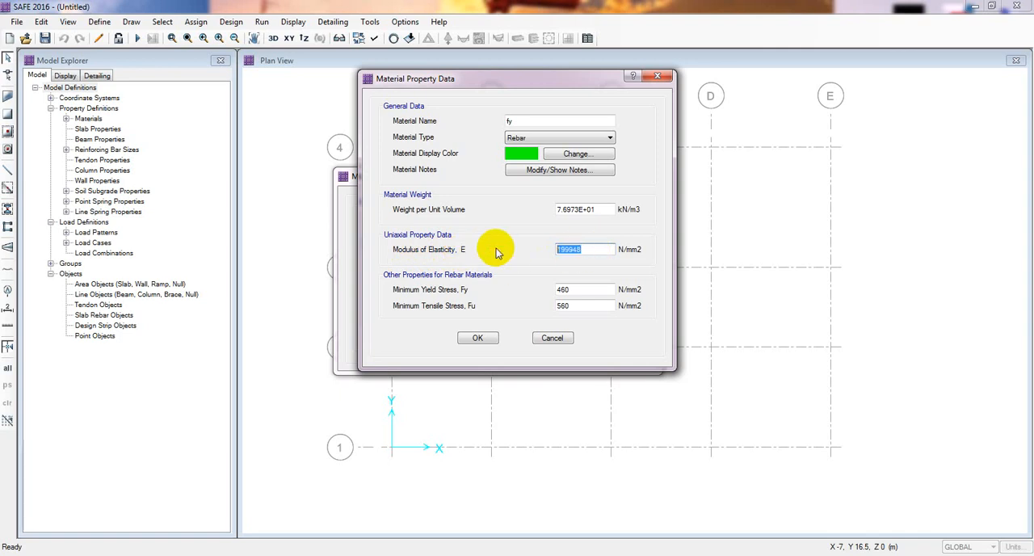
pyautogui.moveTo(606, 250); pyautogui.dragTo(508, 246)
pyautogui.click(593, 253)
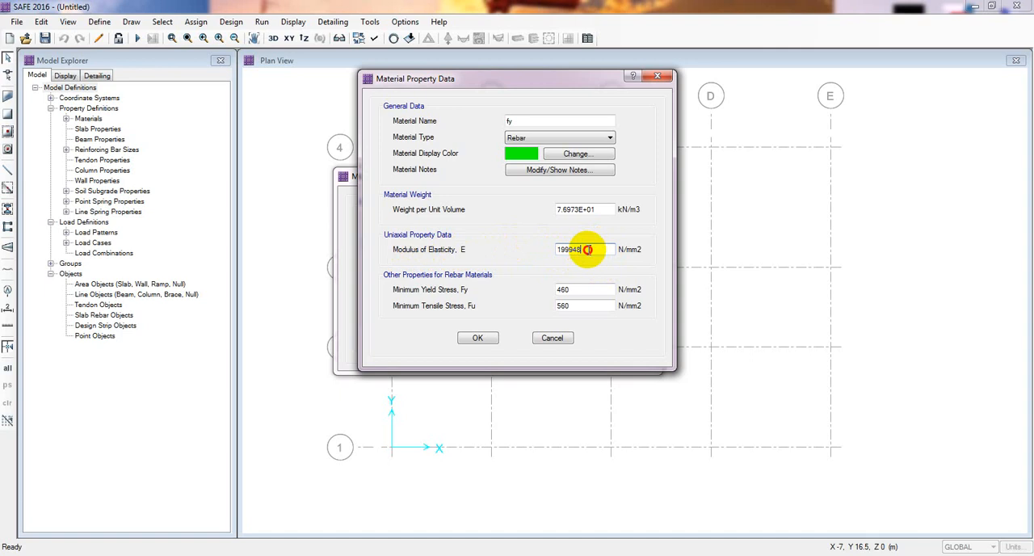
pyautogui.moveTo(587, 250); pyautogui.dragTo(555, 248)
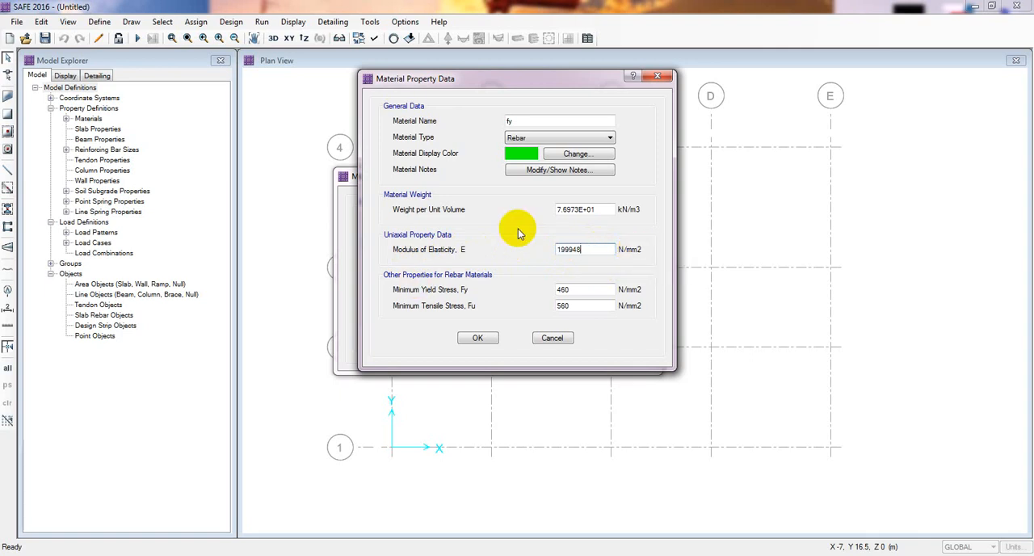
# Add rebar material fy and accept the material definitions
pyautogui.click(482, 338)
pyautogui.click(567, 325)
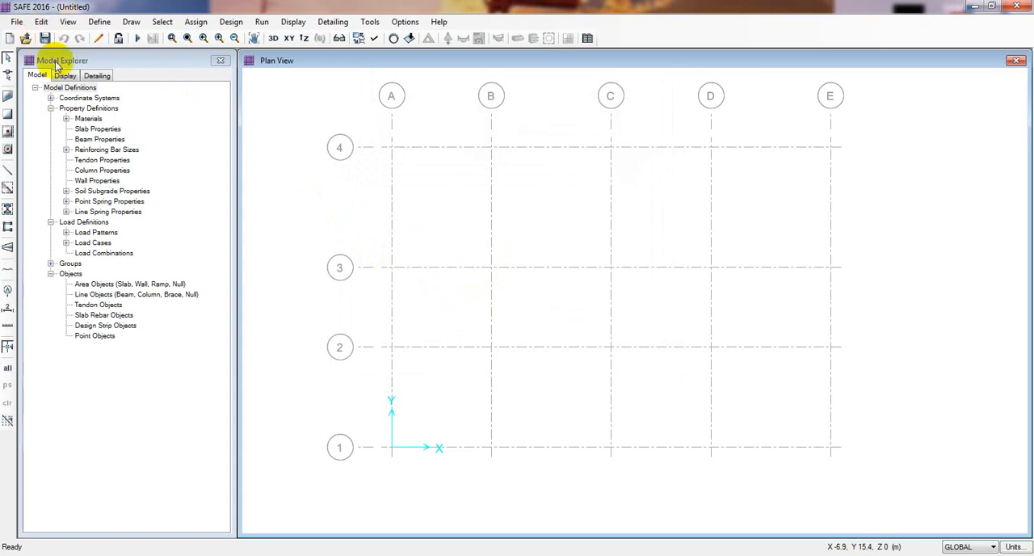
# Start a new slab property in the slab property definitions and name it MAT 250mm
pyautogui.click(99, 22)
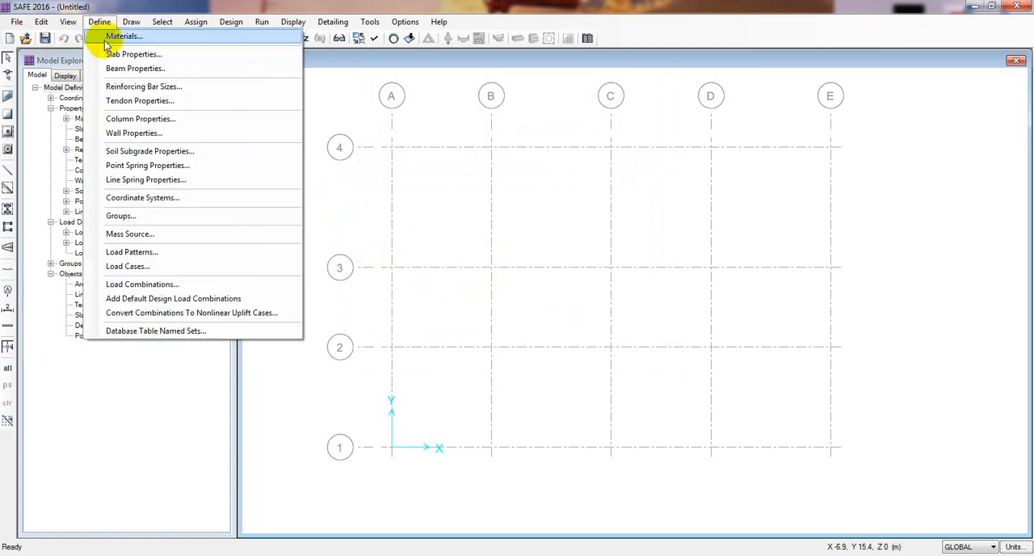
pyautogui.click(129, 54)
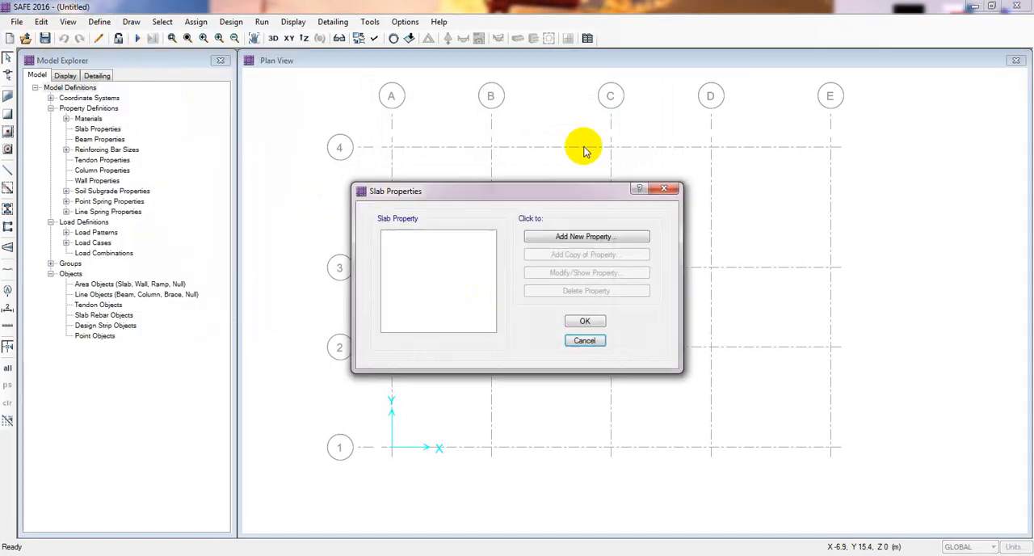
pyautogui.moveTo(538, 197); pyautogui.dragTo(470, 190)
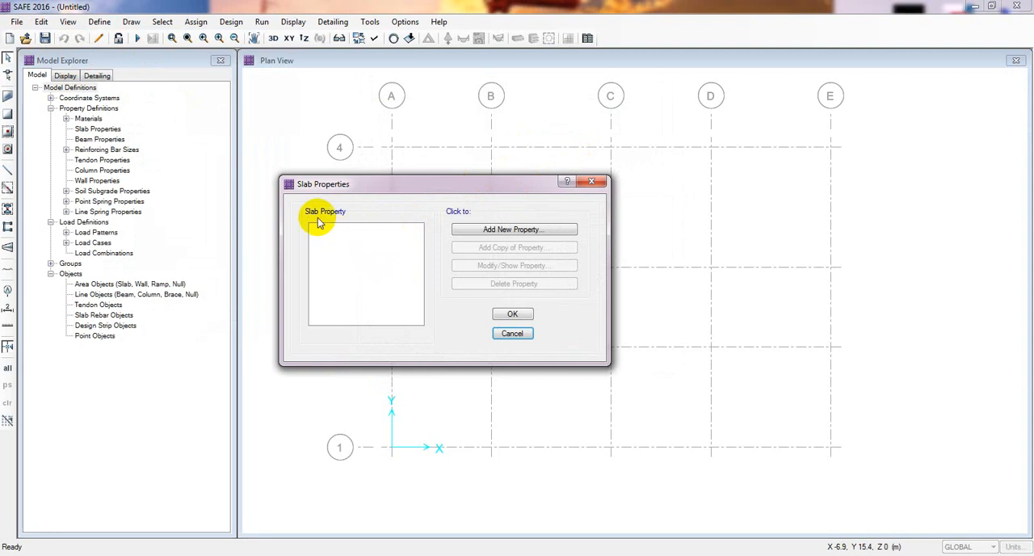
pyautogui.click(521, 232)
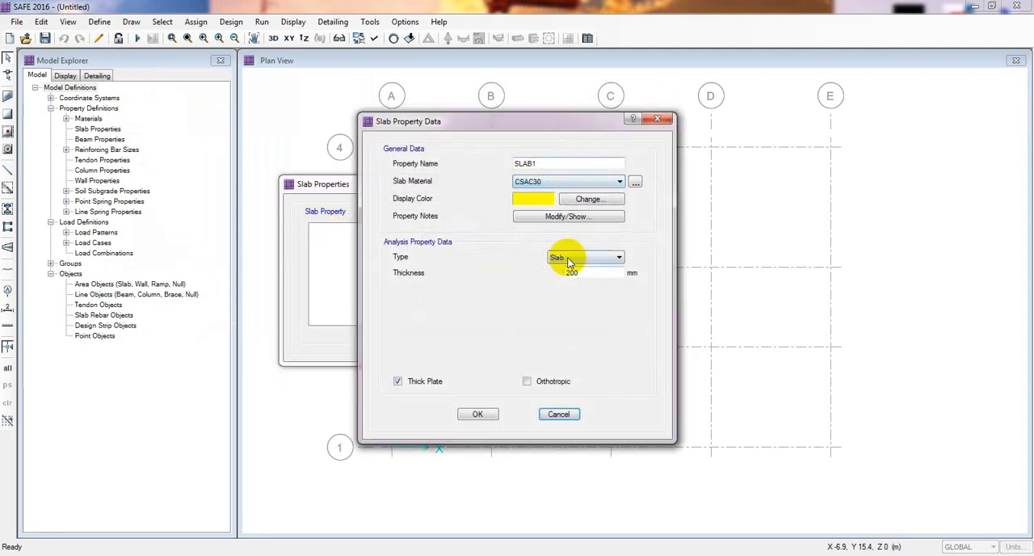
pyautogui.moveTo(555, 167); pyautogui.dragTo(396, 166)
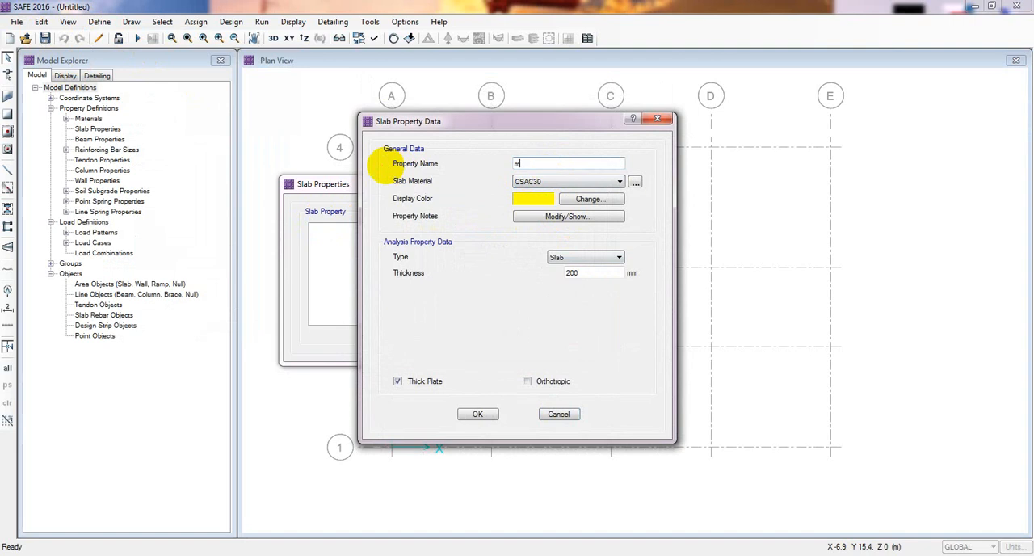
pyautogui.write('mat')
pyautogui.moveTo(527, 165); pyautogui.dragTo(489, 161)
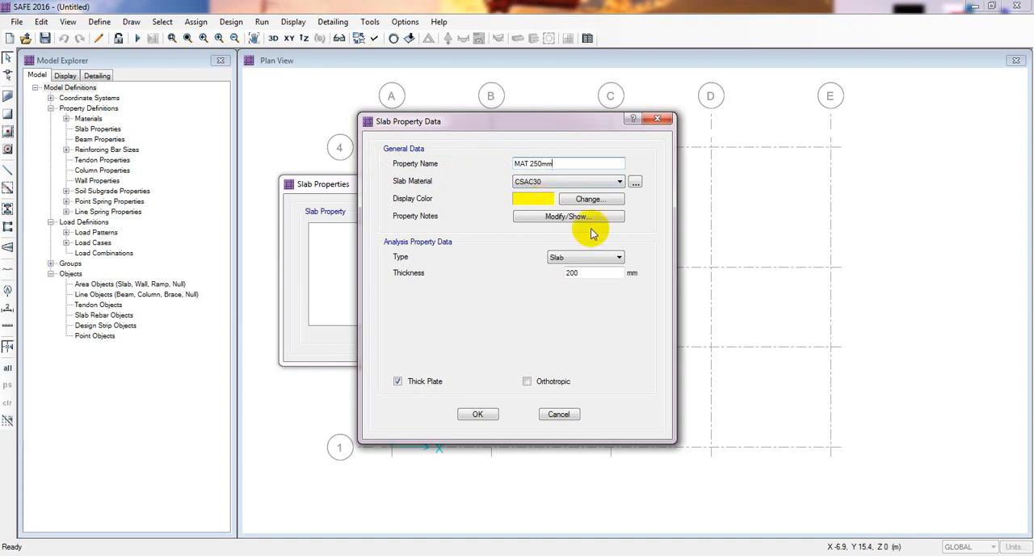
# Define MAT 250mm as type Mat with 250 mm thickness and material fc, and add it to the slab properties
pyautogui.click(583, 257)
pyautogui.click(571, 312)
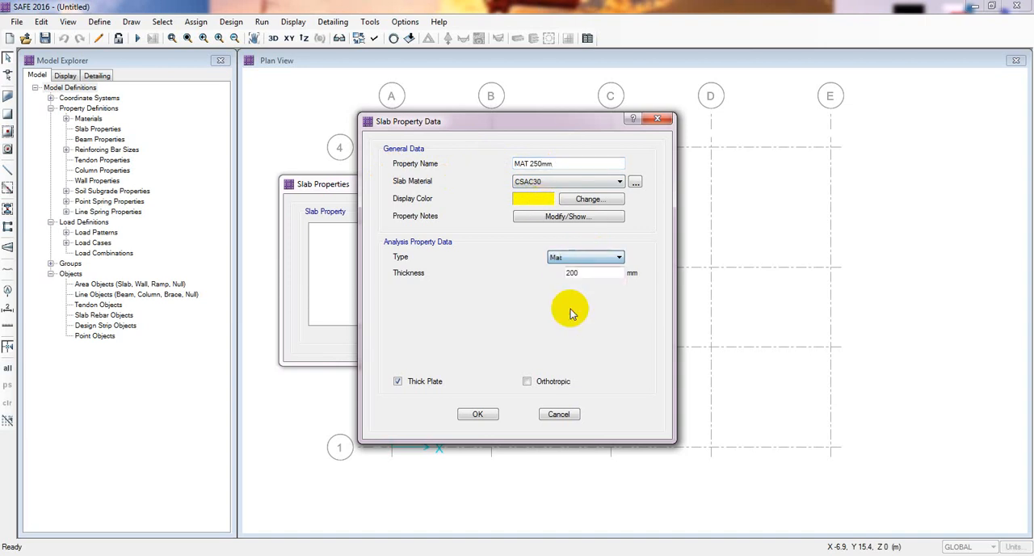
pyautogui.doubleClick(596, 272)
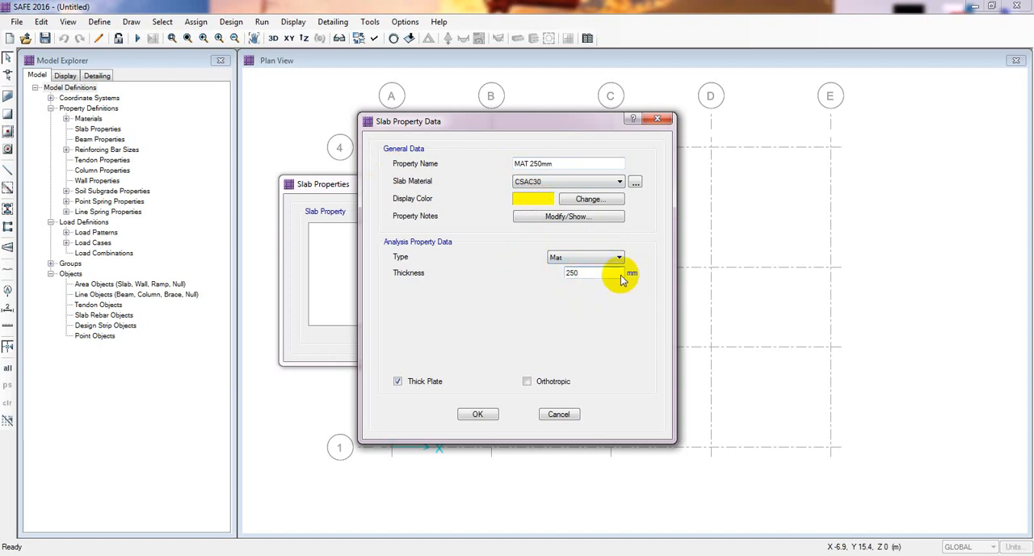
pyautogui.click(562, 182)
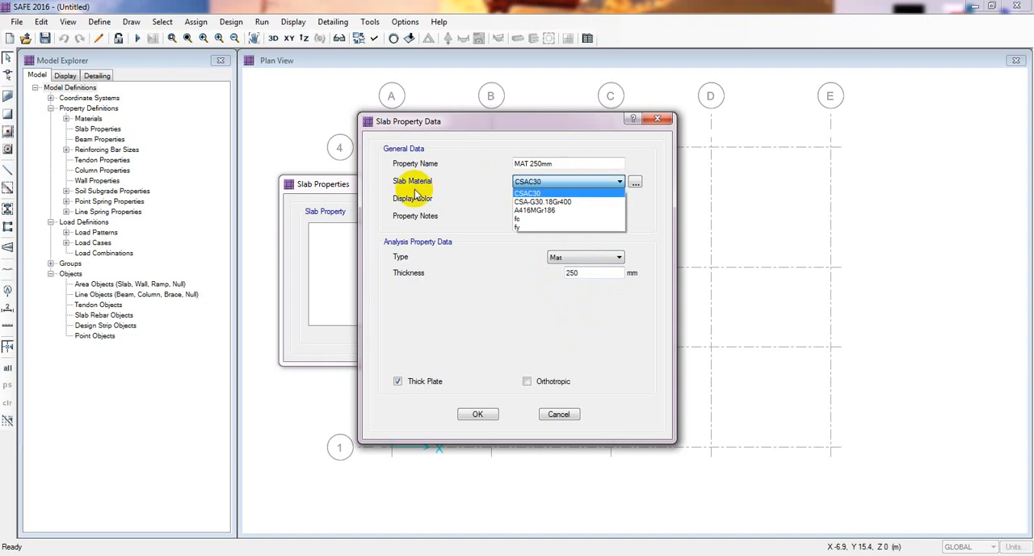
pyautogui.click(521, 219)
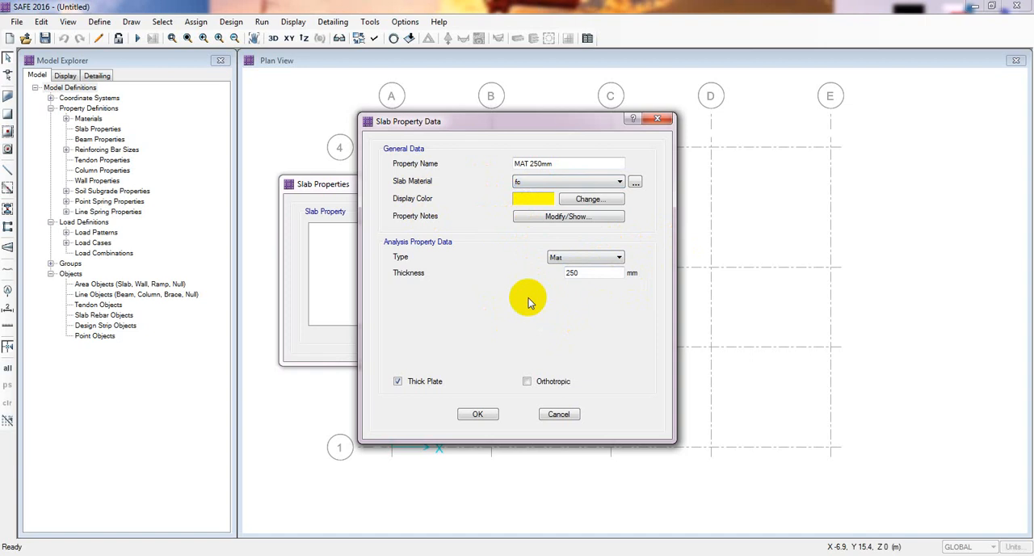
pyautogui.click(481, 415)
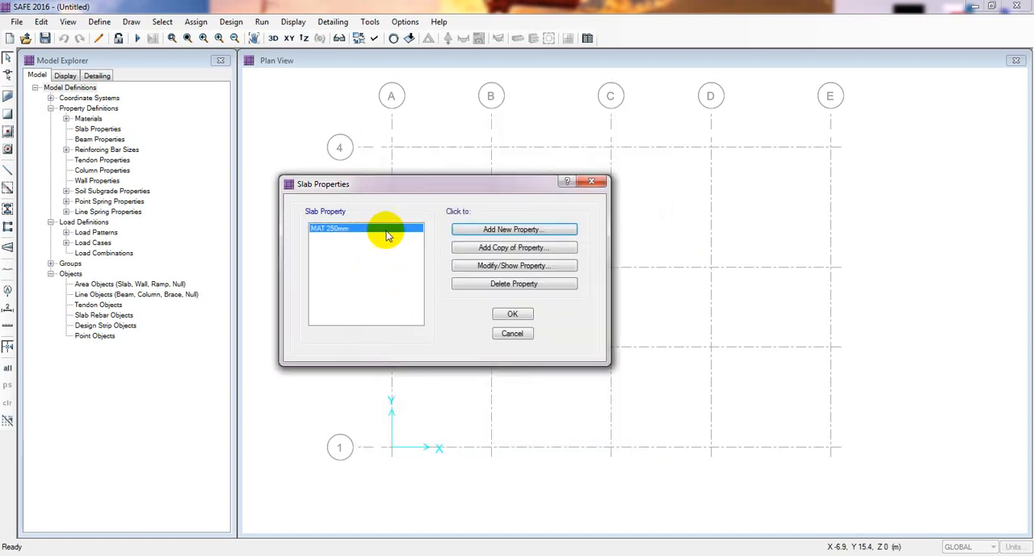
# Start a new slab property named COL STIFF and assign it the slab material fc
pyautogui.click(431, 180)
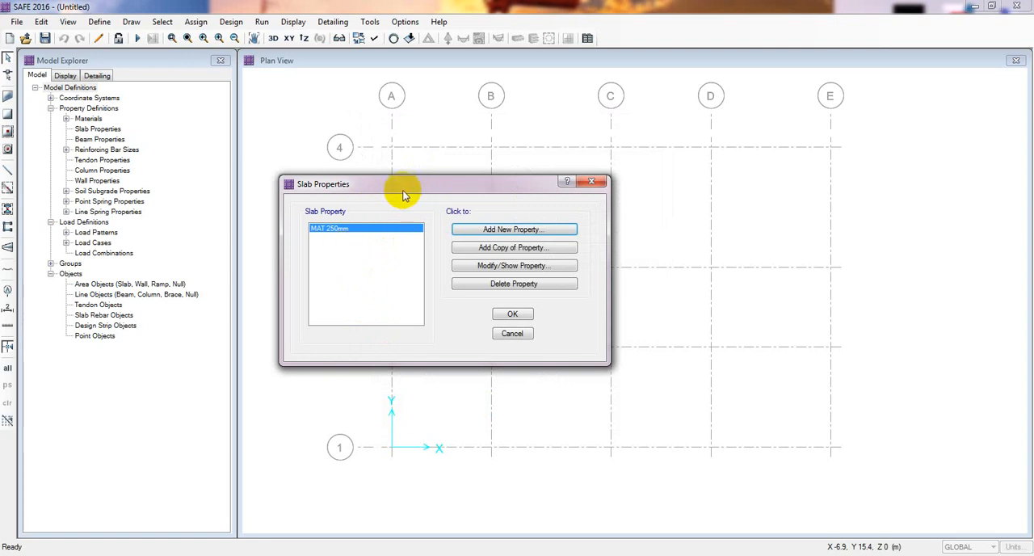
pyautogui.click(494, 230)
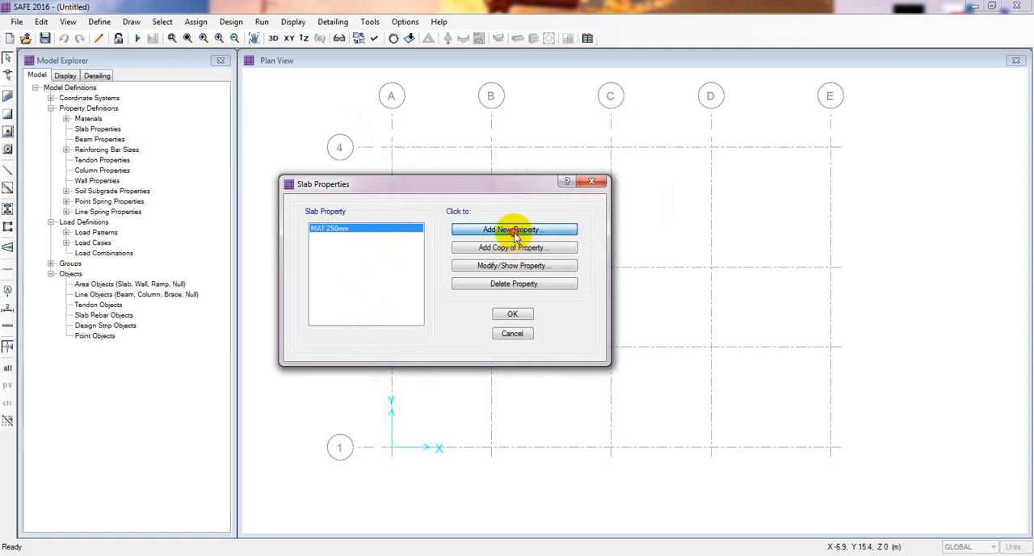
pyautogui.moveTo(547, 161); pyautogui.dragTo(454, 160)
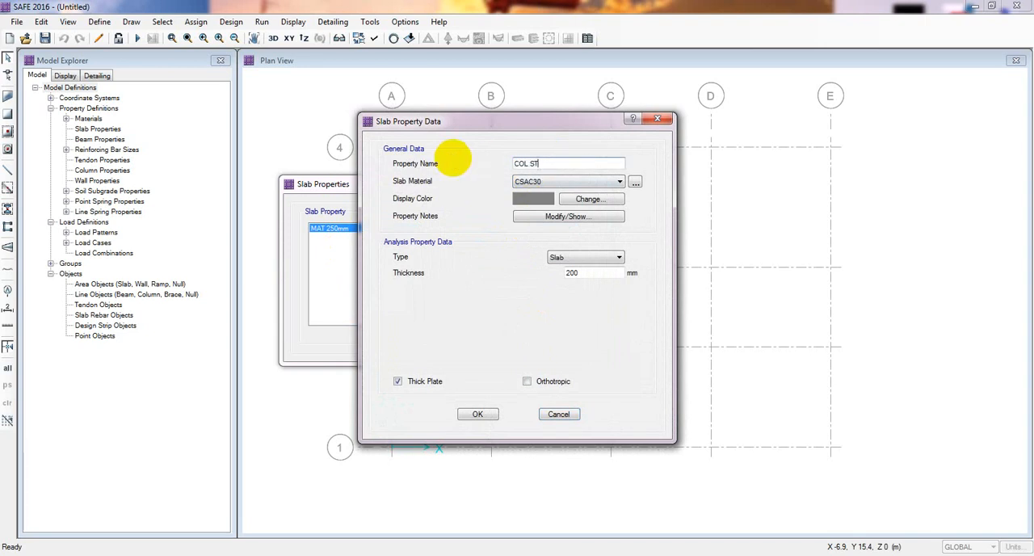
pyautogui.click(556, 183)
pyautogui.click(531, 219)
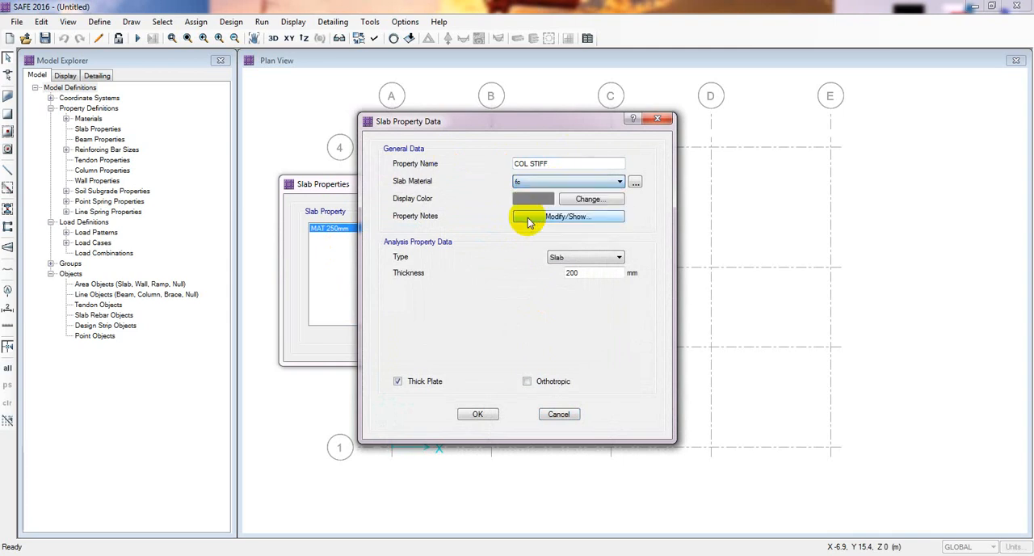
# Set COL STIFF to type Stiff with 250 mm thickness, add it and accept the slab property definitions
pyautogui.click(578, 257)
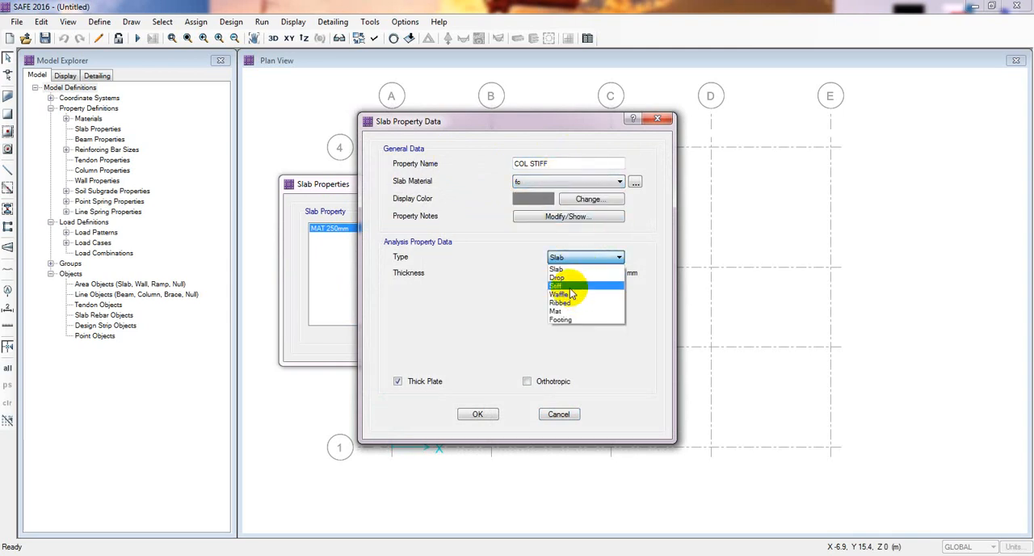
pyautogui.click(571, 288)
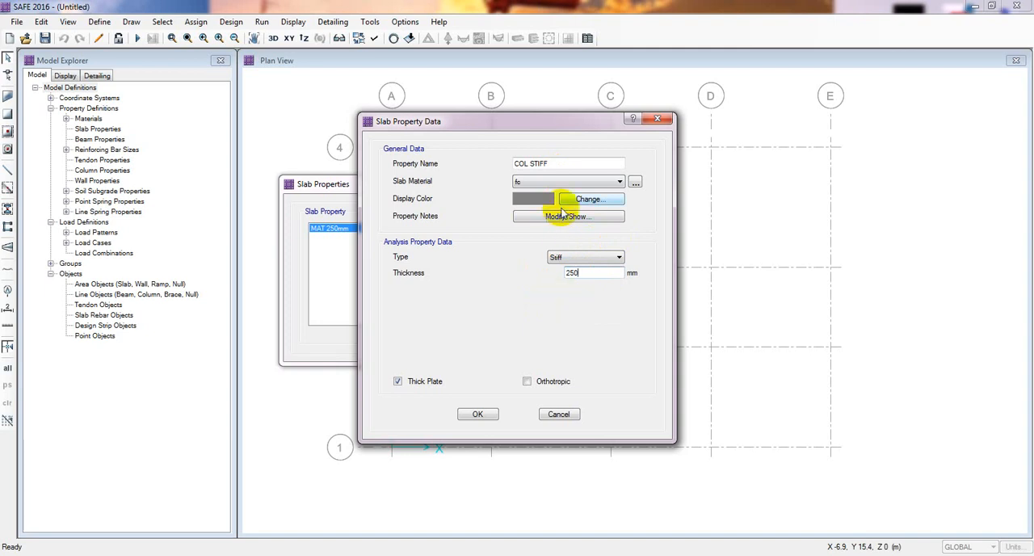
pyautogui.click(485, 415)
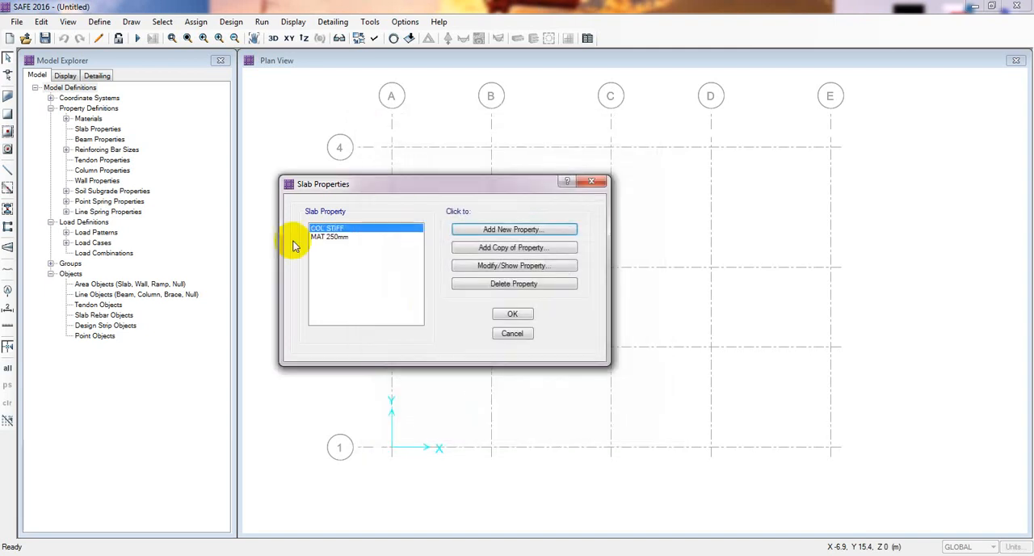
pyautogui.click(521, 315)
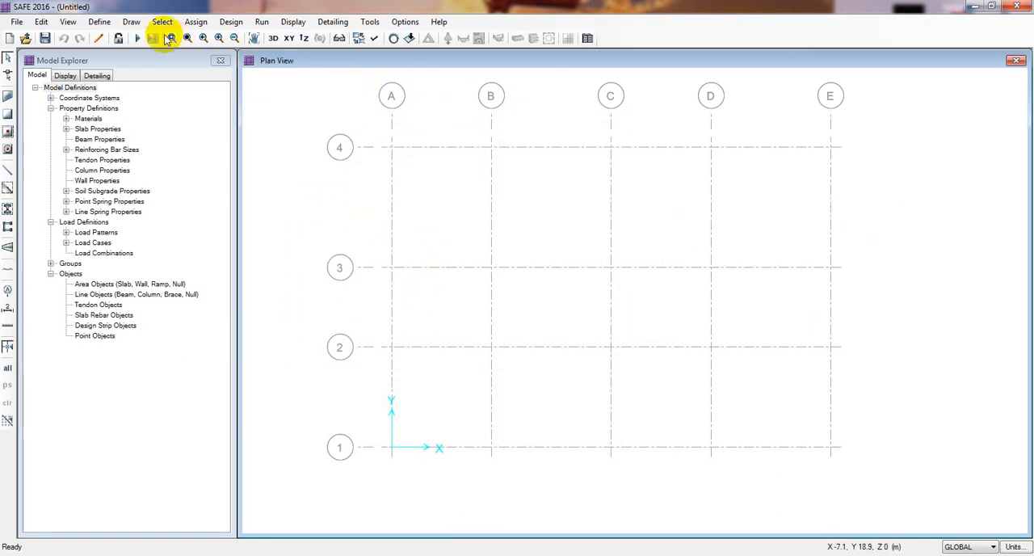
# Open the soil subgrade property SOIL1 for modification and rename it SBC
pyautogui.click(100, 23)
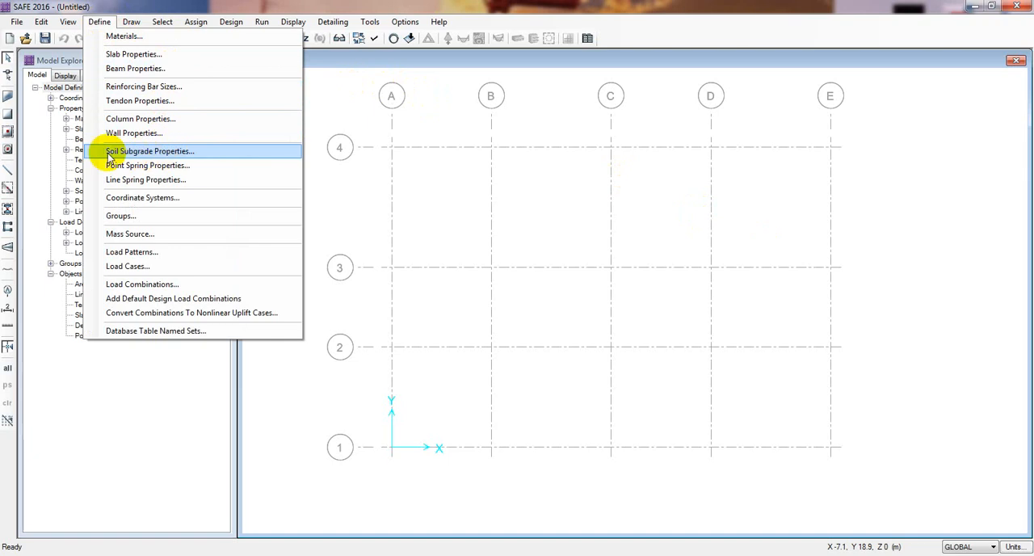
pyautogui.click(151, 158)
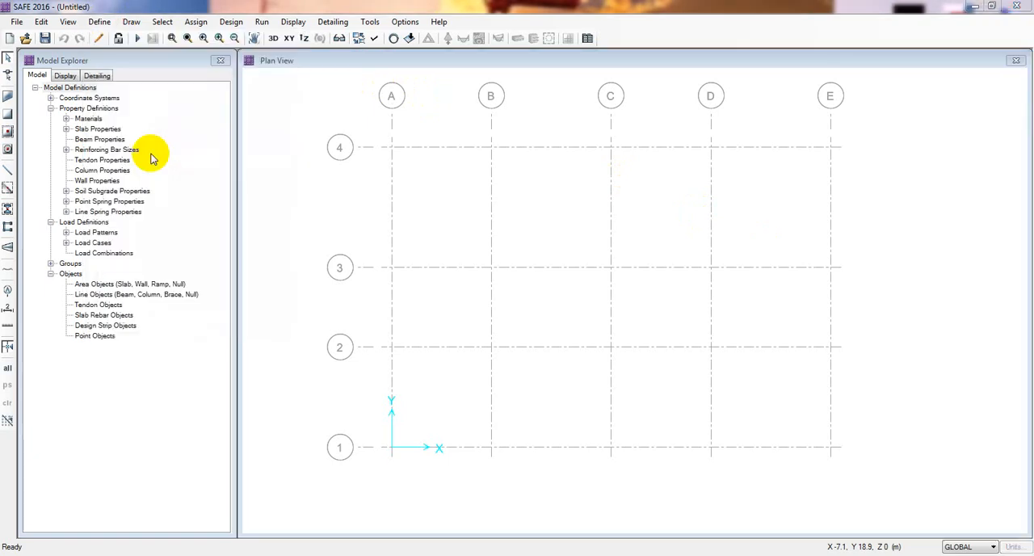
pyautogui.moveTo(461, 189); pyautogui.dragTo(300, 178)
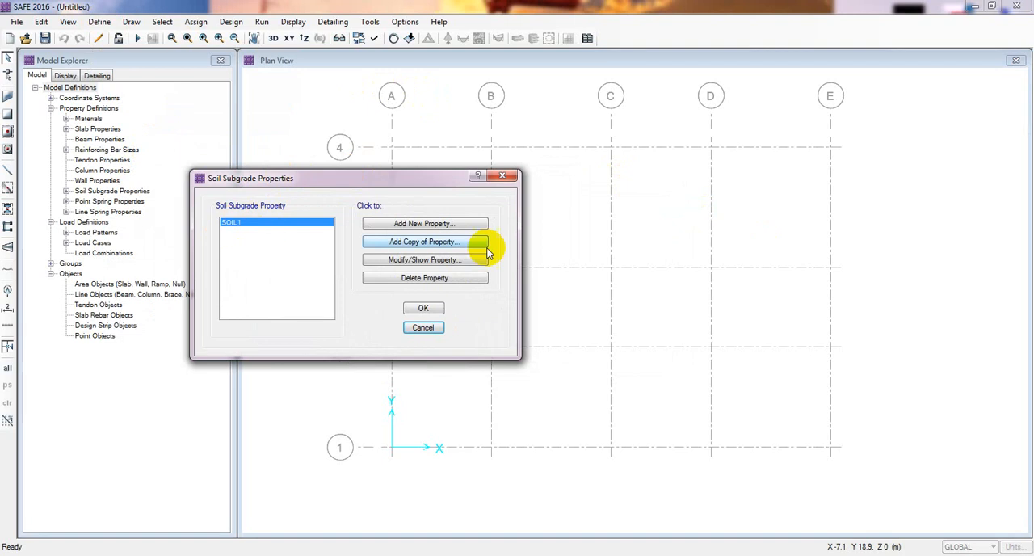
pyautogui.click(417, 260)
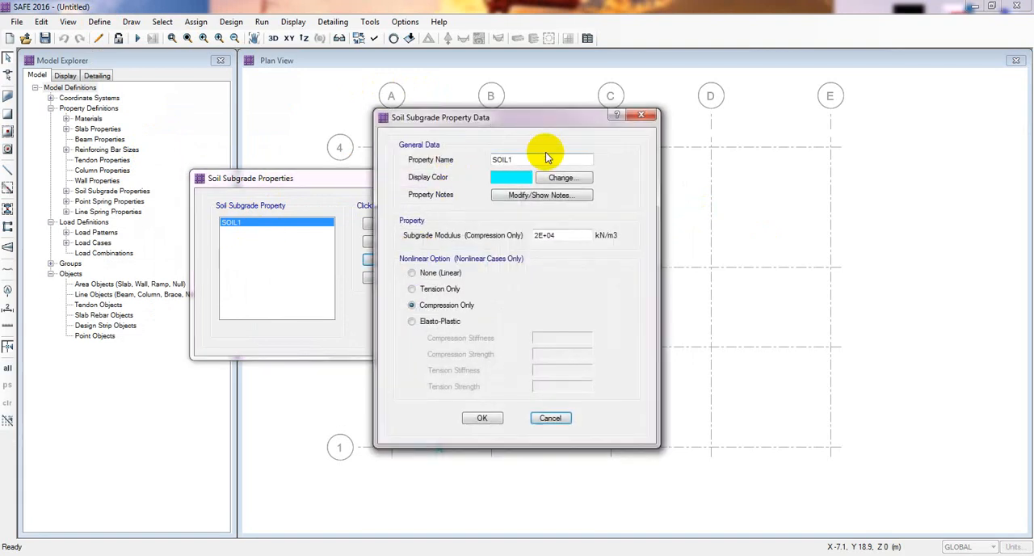
pyautogui.doubleClick(509, 160)
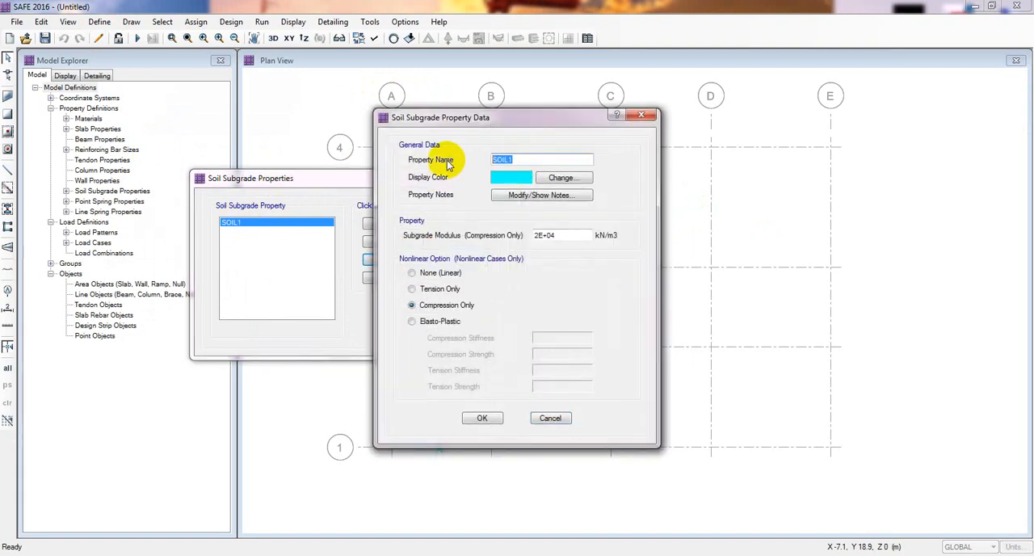
pyautogui.write('bc')
pyautogui.doubleClick(505, 160)
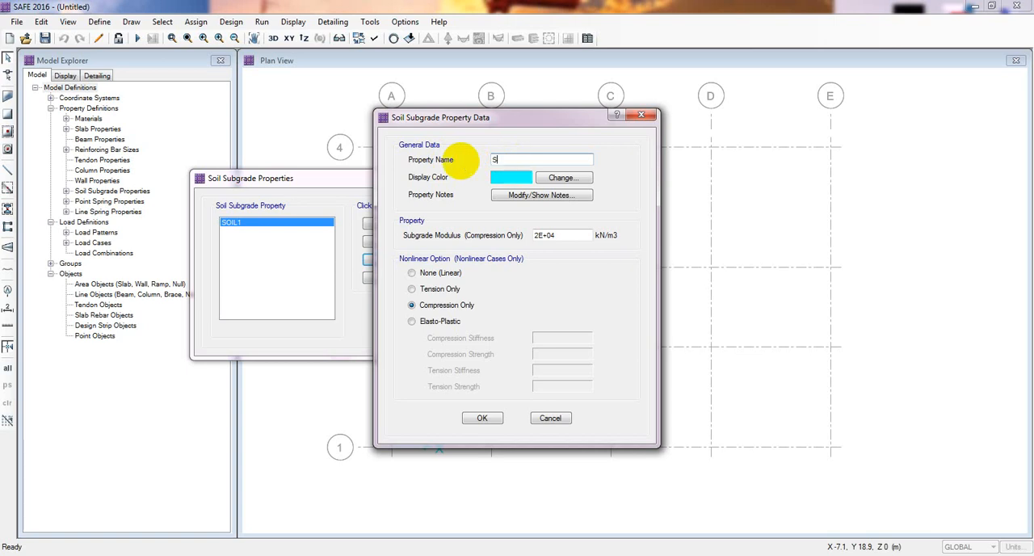
pyautogui.write('SBC')
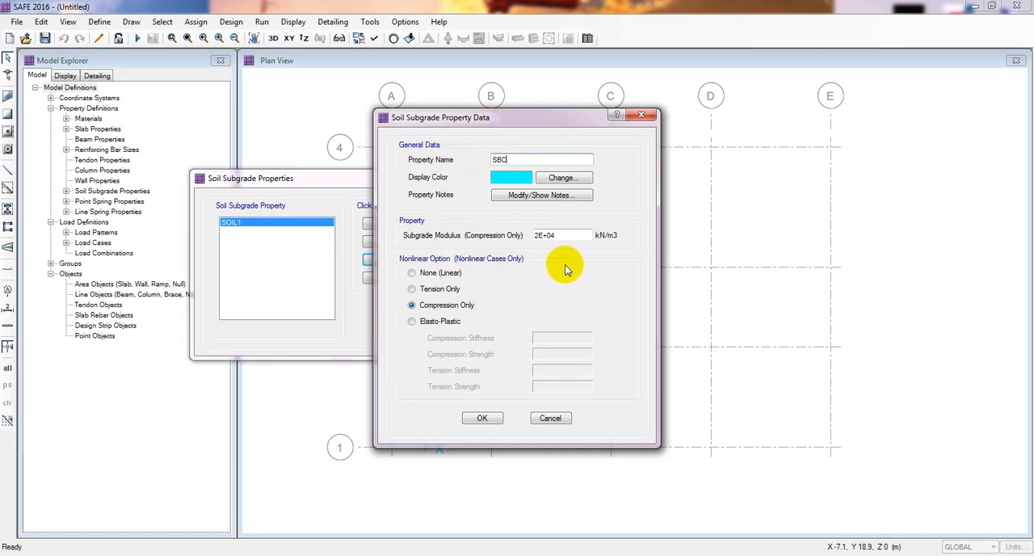
# Examine the compression-only subgrade modulus value of soil property SBC
pyautogui.doubleClick(559, 235)
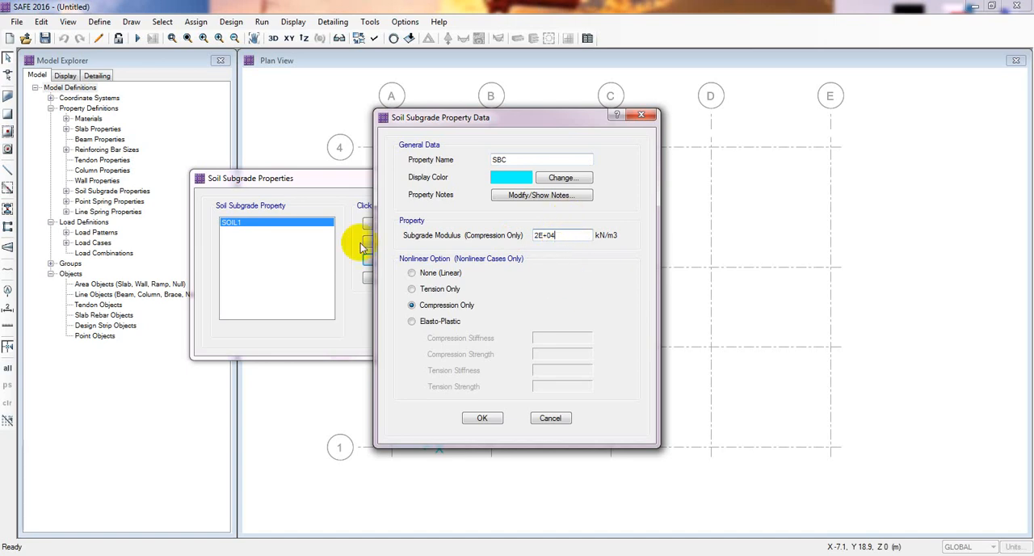
pyautogui.moveTo(569, 237); pyautogui.dragTo(525, 237)
pyautogui.click(565, 233)
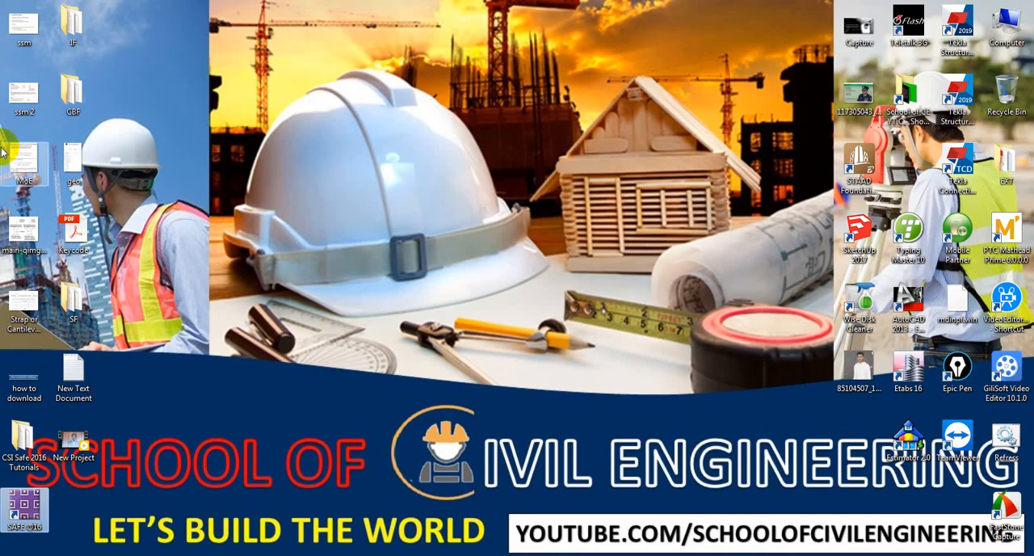
# Open the ssm image from the desktop and read the soil subgrade modulus formula with its worked example
pyautogui.doubleClick(20, 32)
pyautogui.scroll(2, 447, 326)
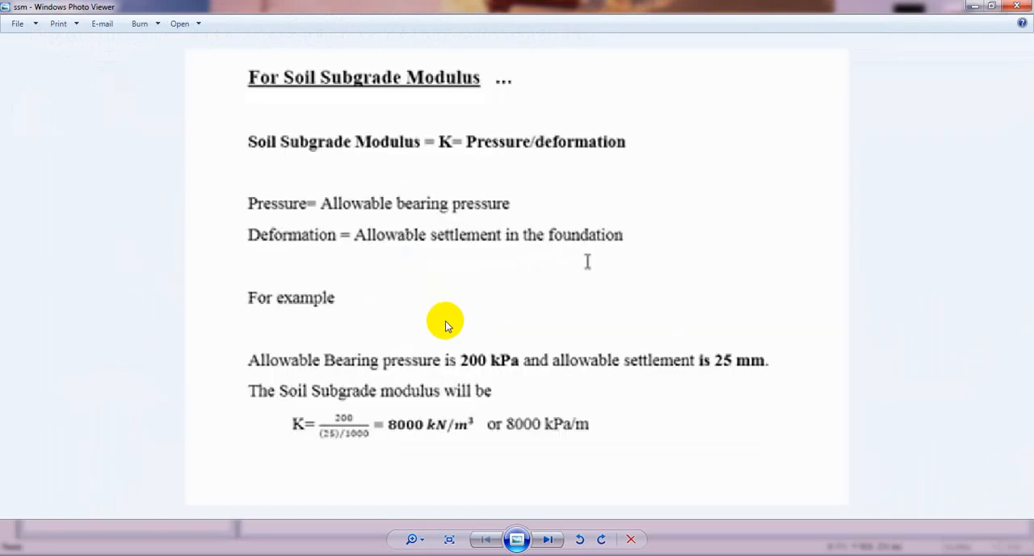
pyautogui.scroll(1, 443, 336)
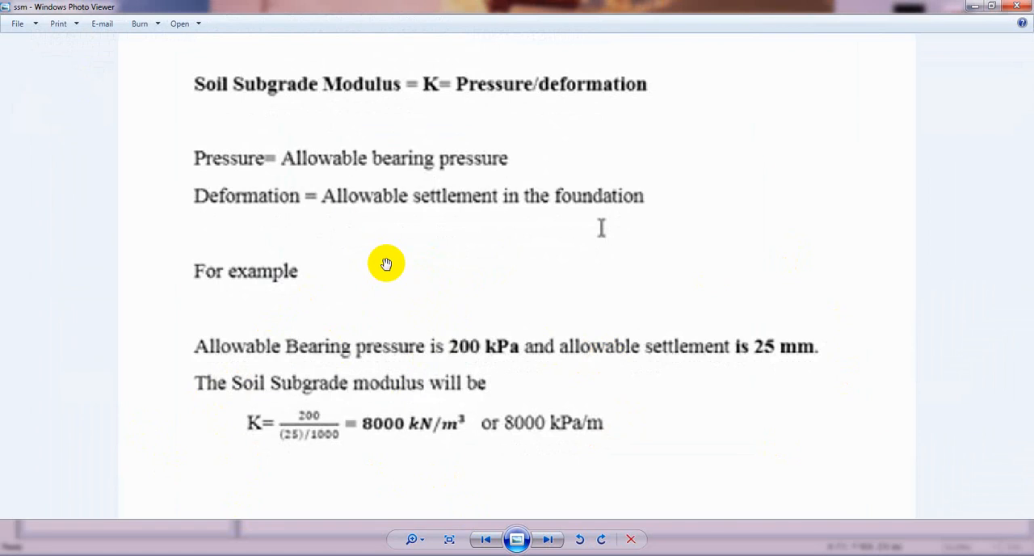
pyautogui.moveTo(379, 252); pyautogui.dragTo(394, 315)
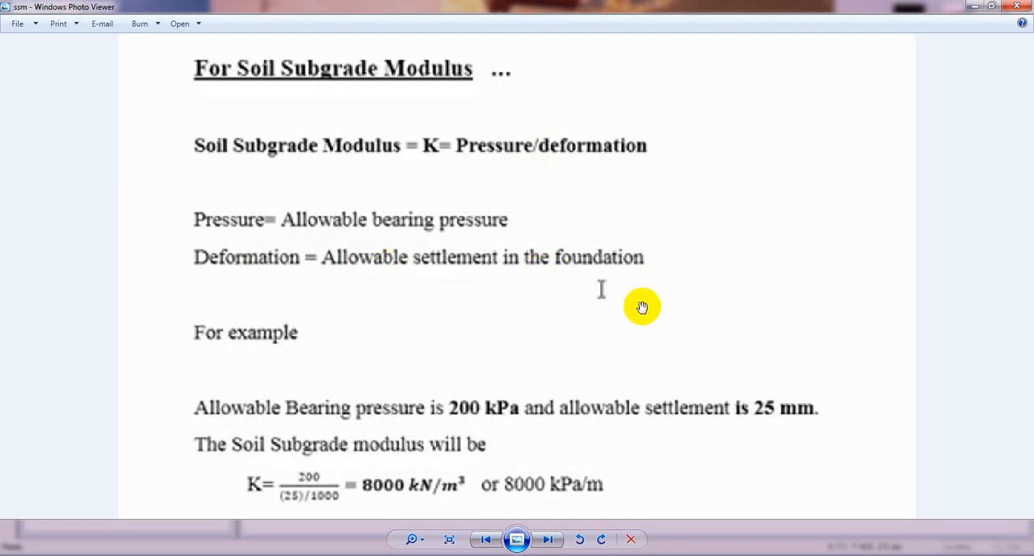
pyautogui.moveTo(638, 276); pyautogui.dragTo(619, 215)
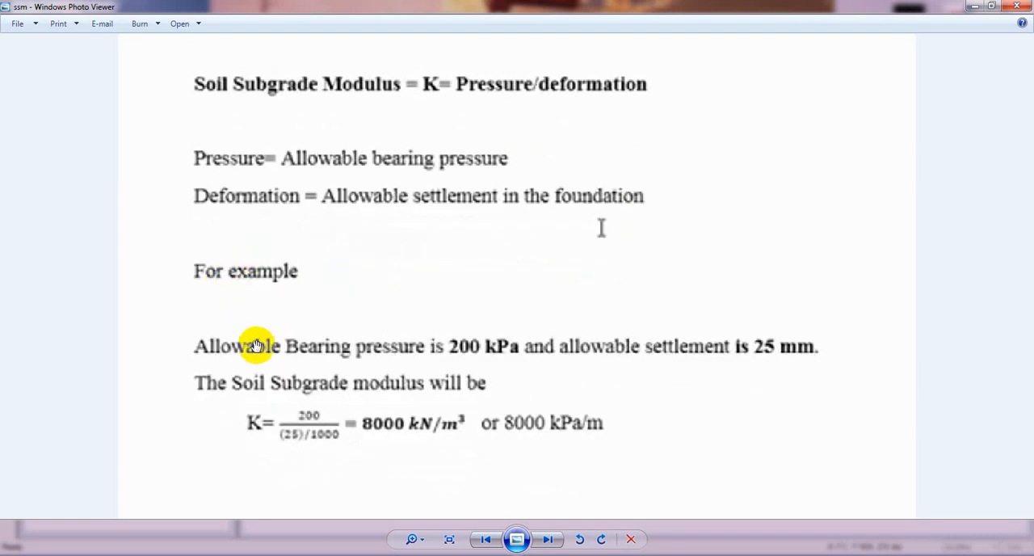